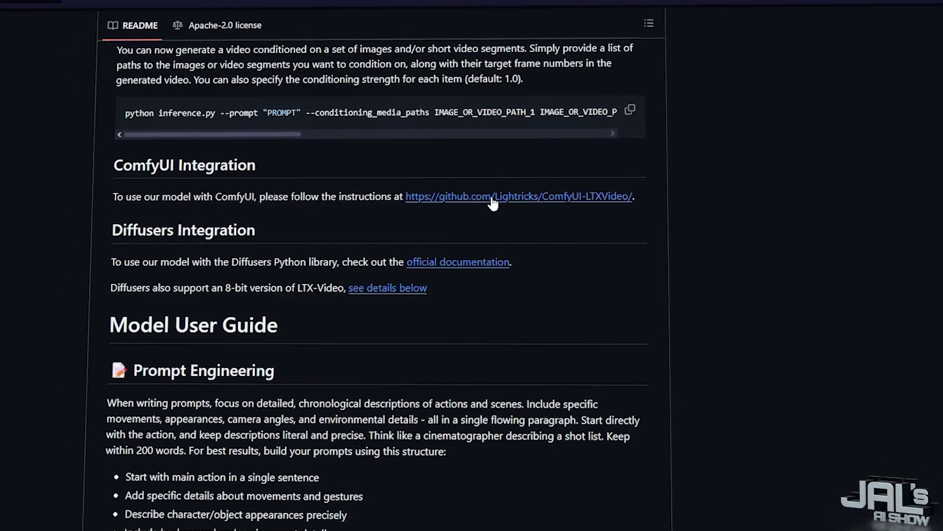
Follow the README's ComfyUI Integration link to github.com/Lightricks/ComfyUI-LTXVideo.
left_click(494, 201)
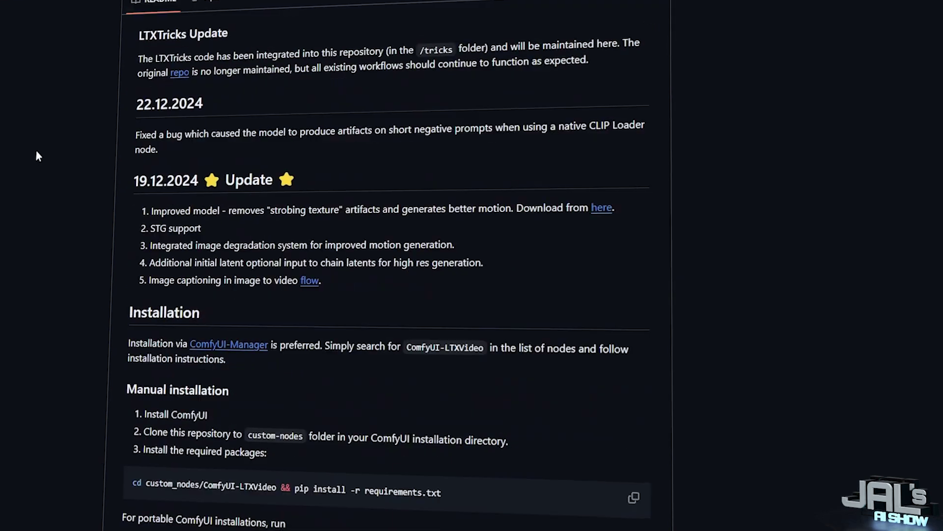
scroll(48, 153, "down", 10)
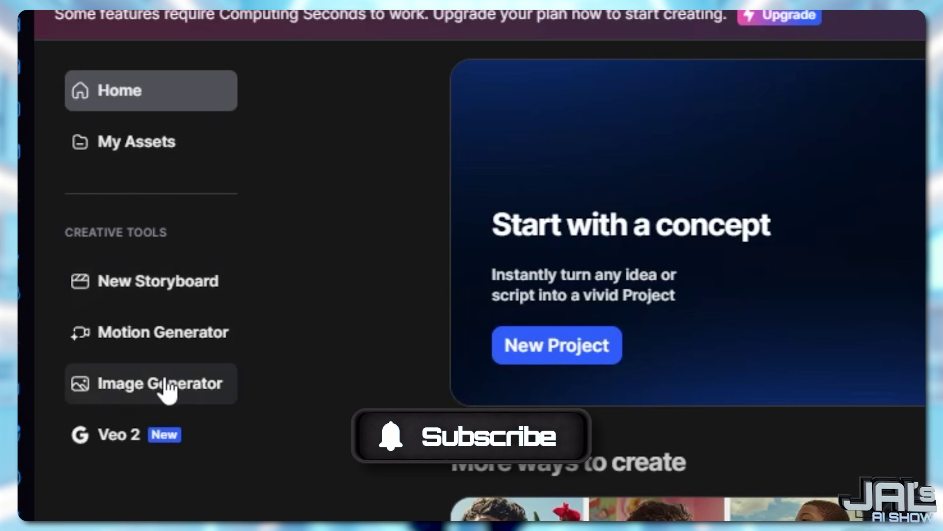
Open LTX Studio's Motion Generator and choose LTXV from the Video Model list.
left_click(185, 343)
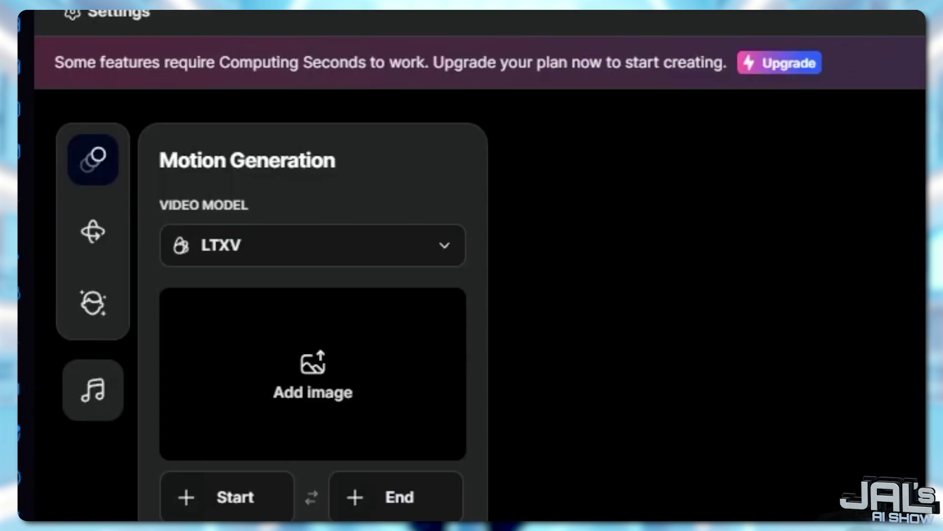
left_click(288, 245)
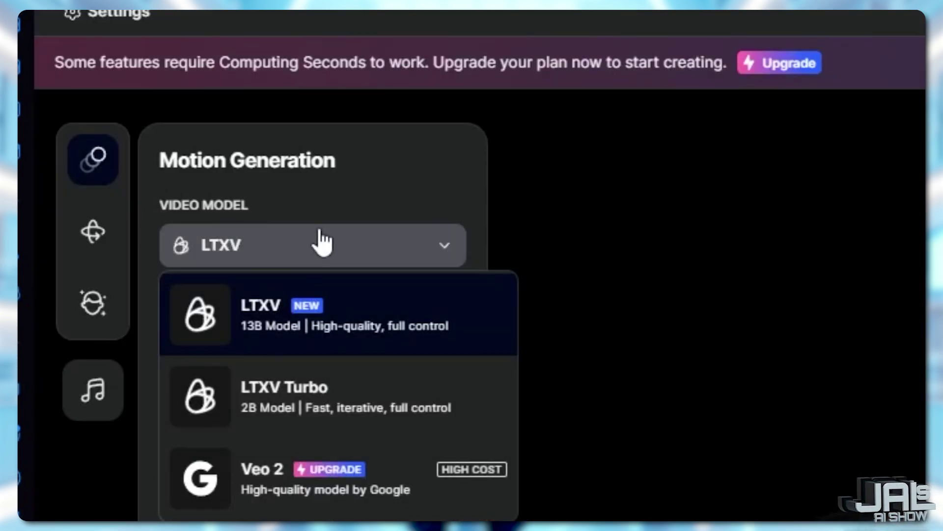
left_click(289, 338)
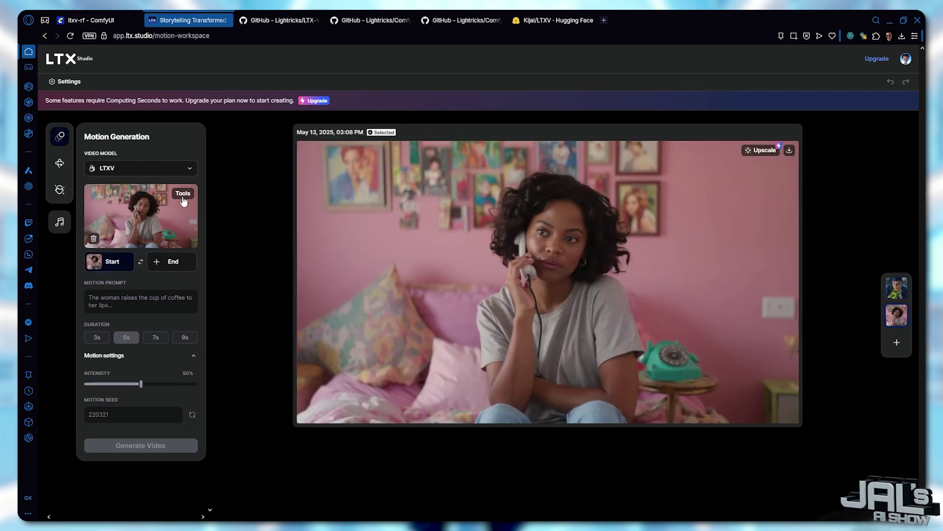
left_click(183, 194)
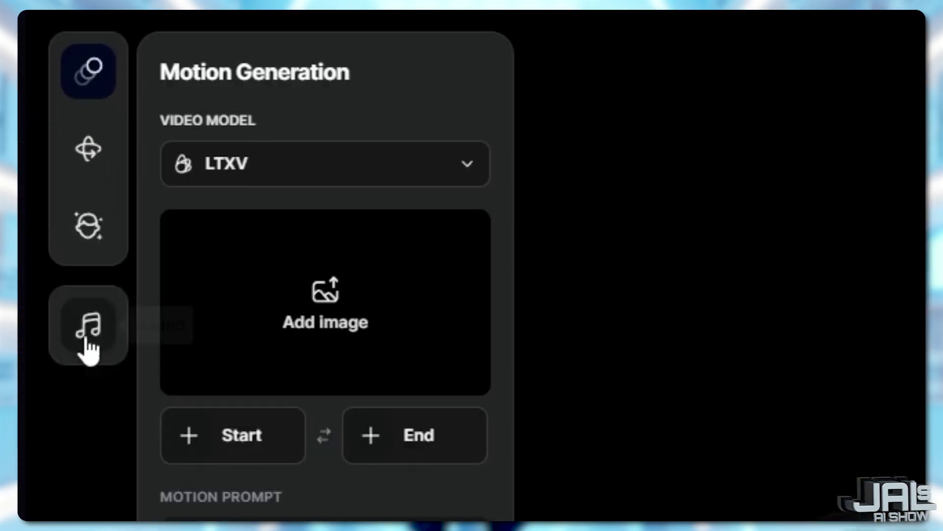
left_click(87, 338)
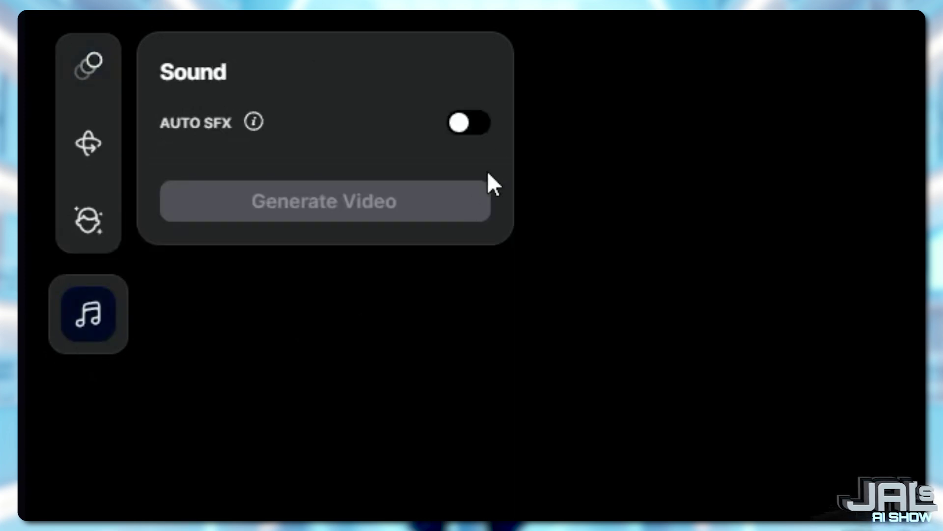
left_click(471, 127)
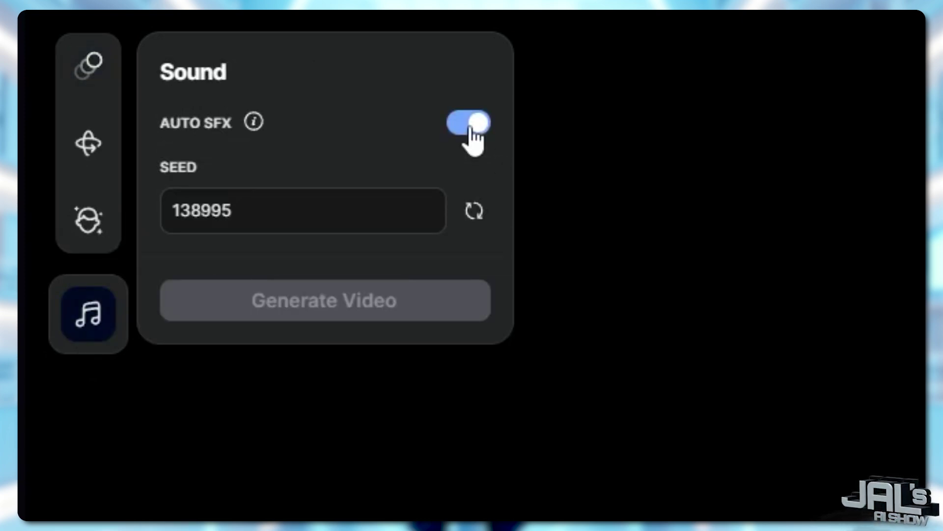
left_click(470, 127)
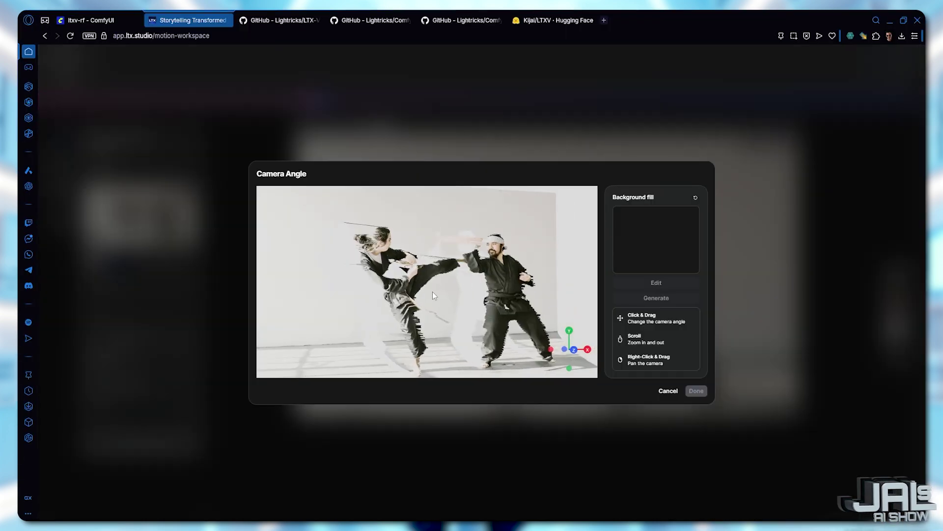
left_click_drag(410, 296, 353, 292)
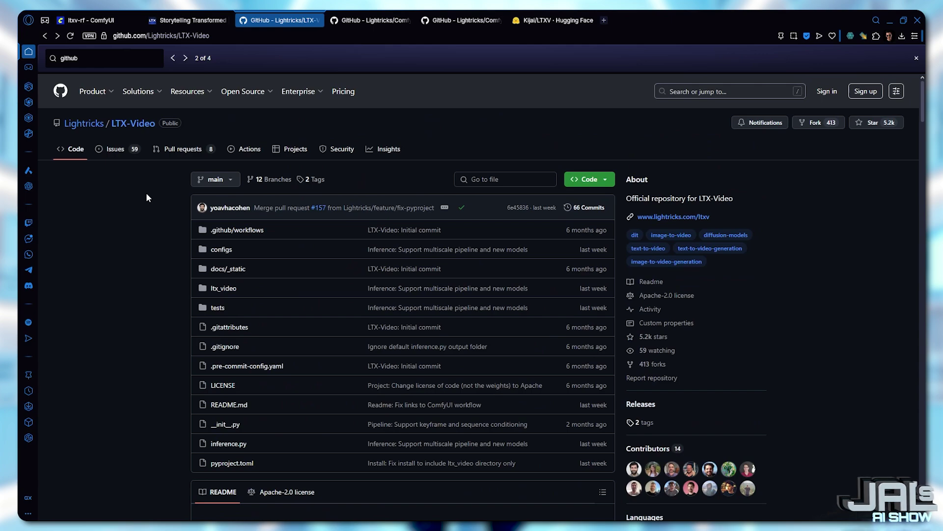
Open the ComfyUI-LTXVideo repository README for the 13B 0.9.7 release and its Kijai/LTXV link.
middle_click(146, 196)
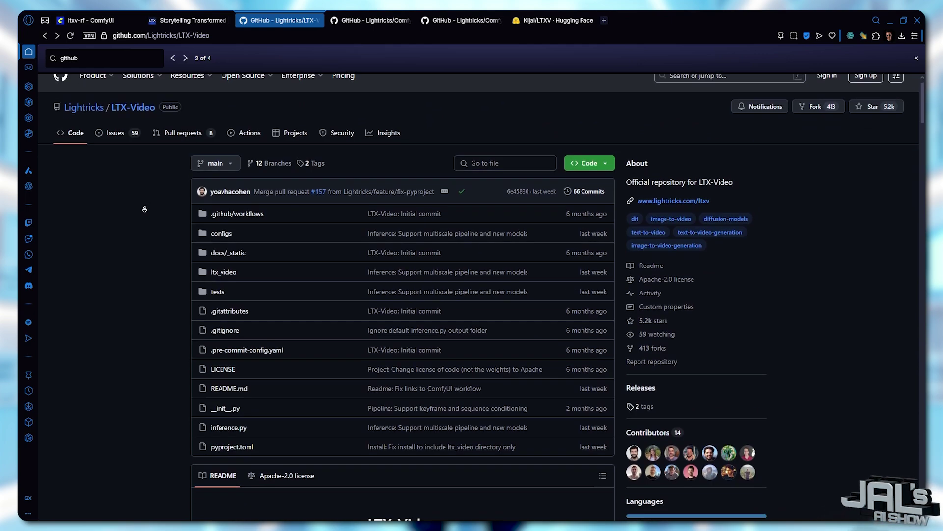
scroll(244, 213, "down", 10)
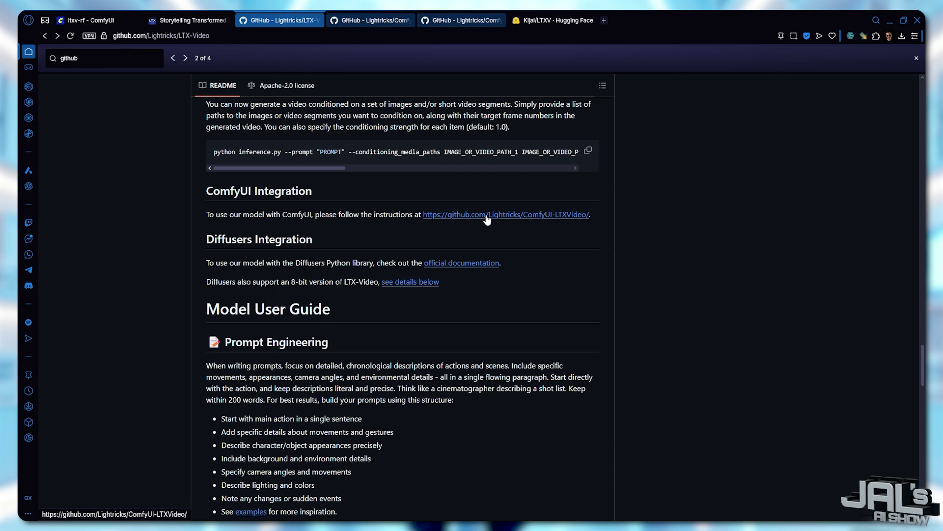
left_click(487, 220)
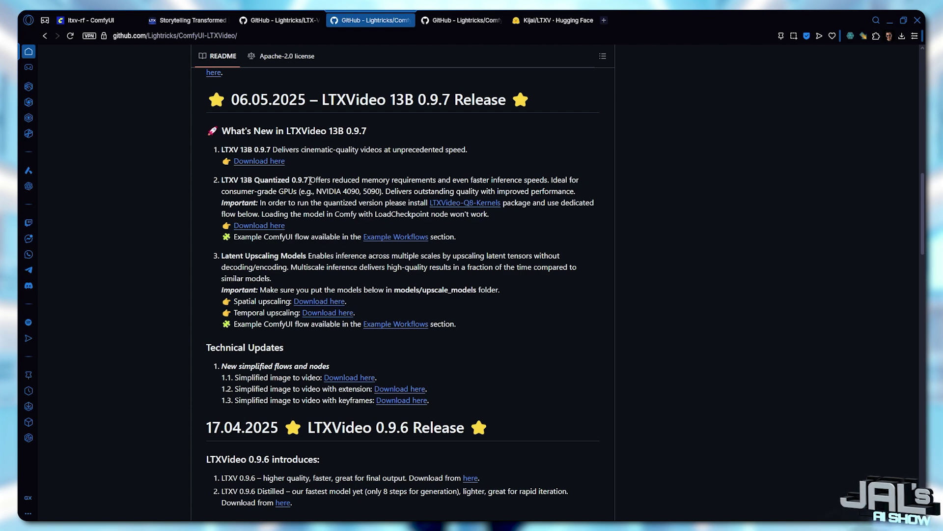
left_click(541, 20)
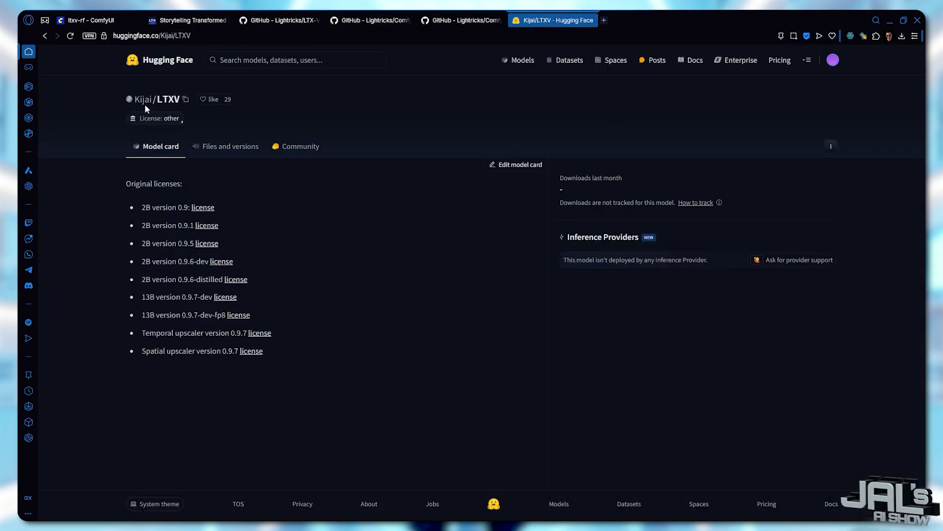
Save ltxv-13b-0.9.7-dev_fp8_e4m3fn.safetensors from Kijai/LTXV into ComfyUI\models\checkpoints.
left_click(223, 151)
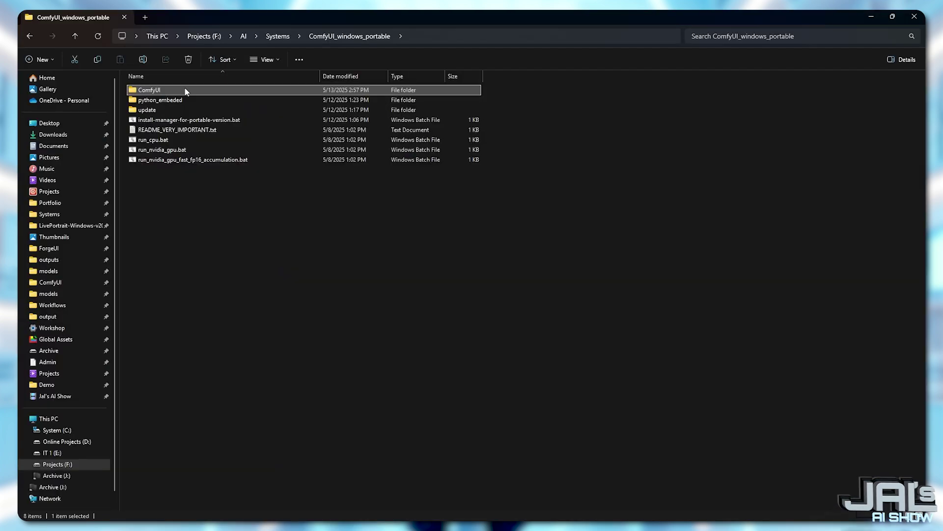
double_click(186, 90)
double_click(154, 217)
left_click(167, 90)
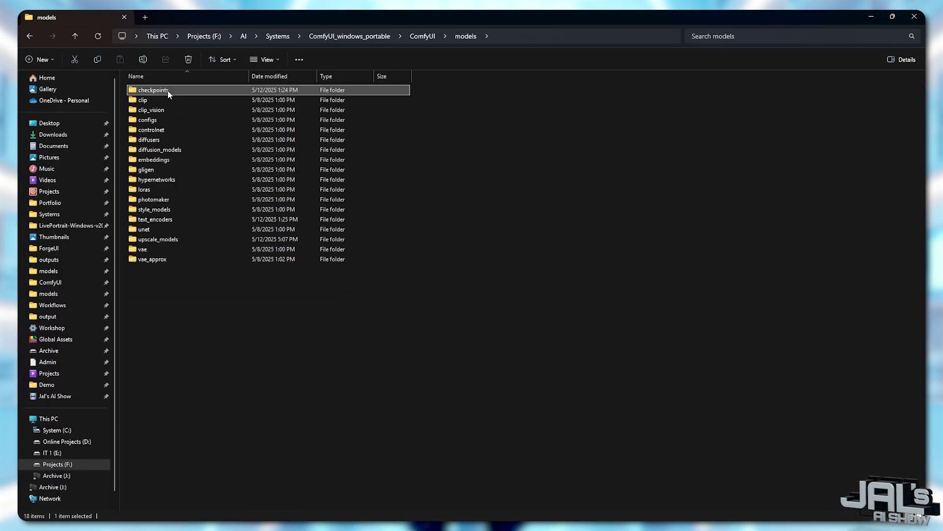
double_click(168, 91)
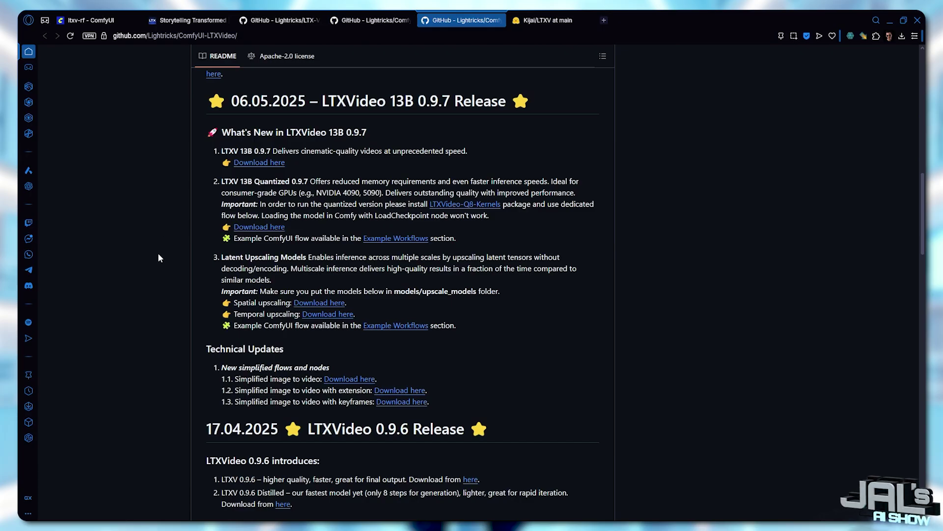
scroll(159, 254, "down", 4)
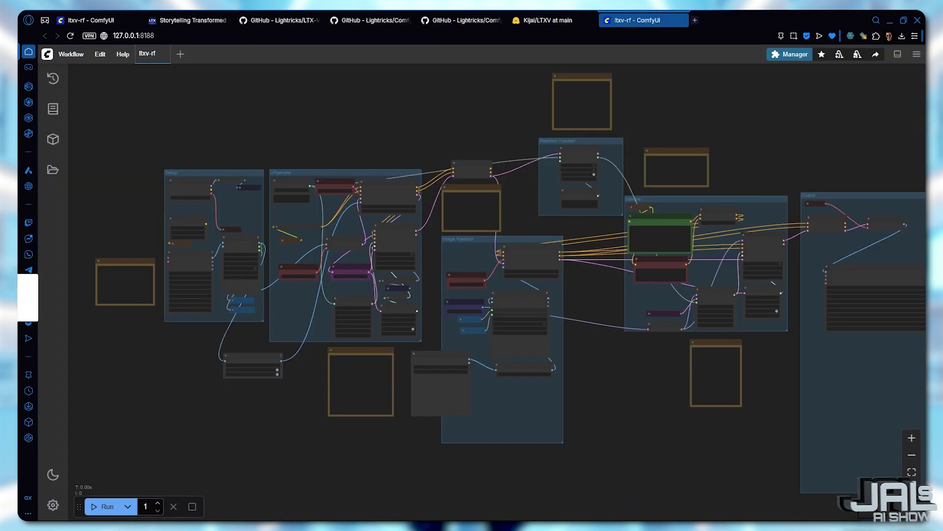
left_click_drag(28, 297, 470, 211)
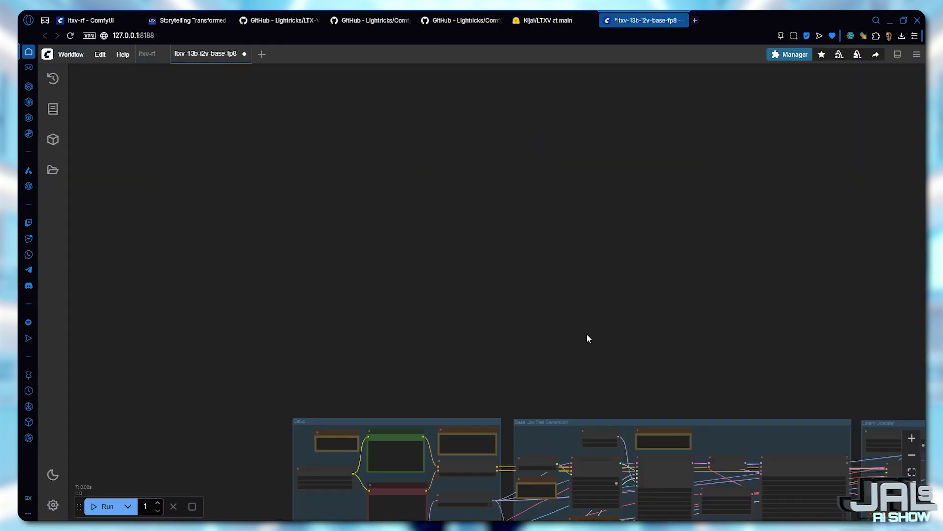
Center the ltxv-13b-i2v-base-fp8 workflow nodes and look through the ComfyUI Manager.
left_click_drag(684, 361, 503, 154)
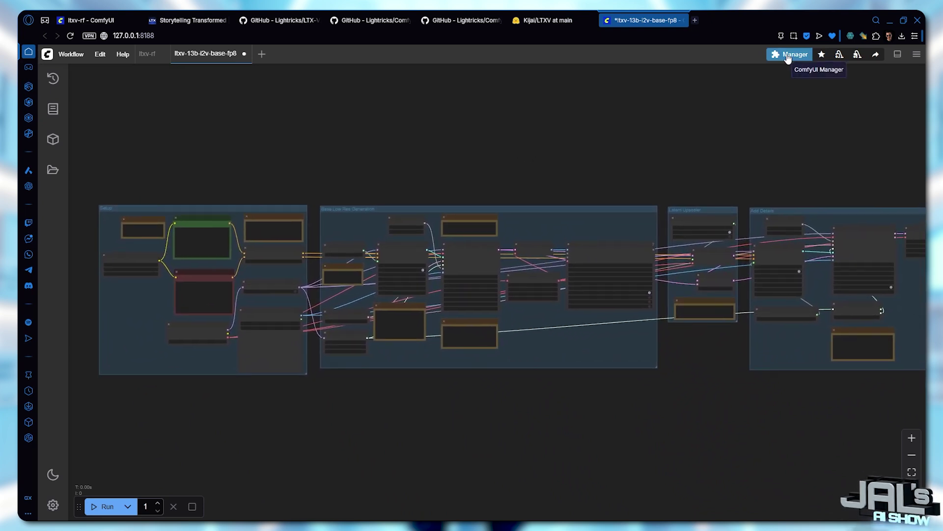
left_click(789, 55)
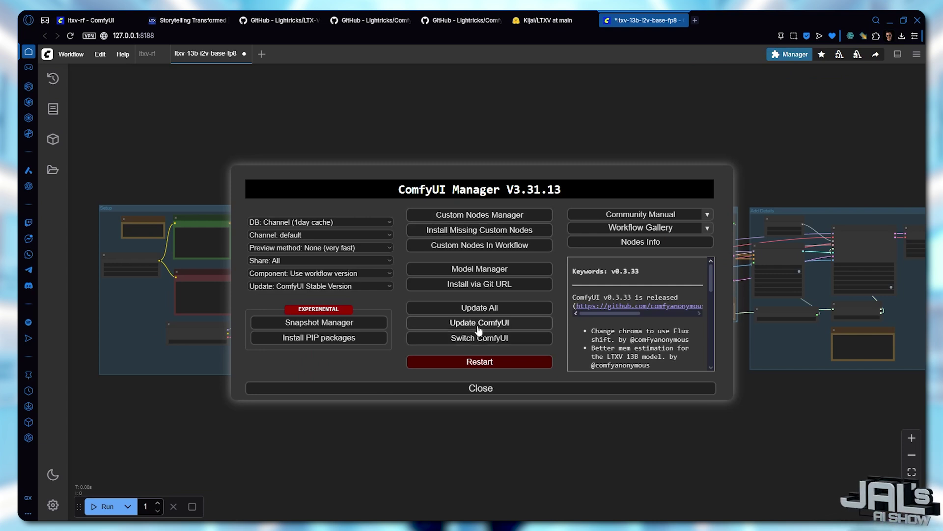
left_click(479, 386)
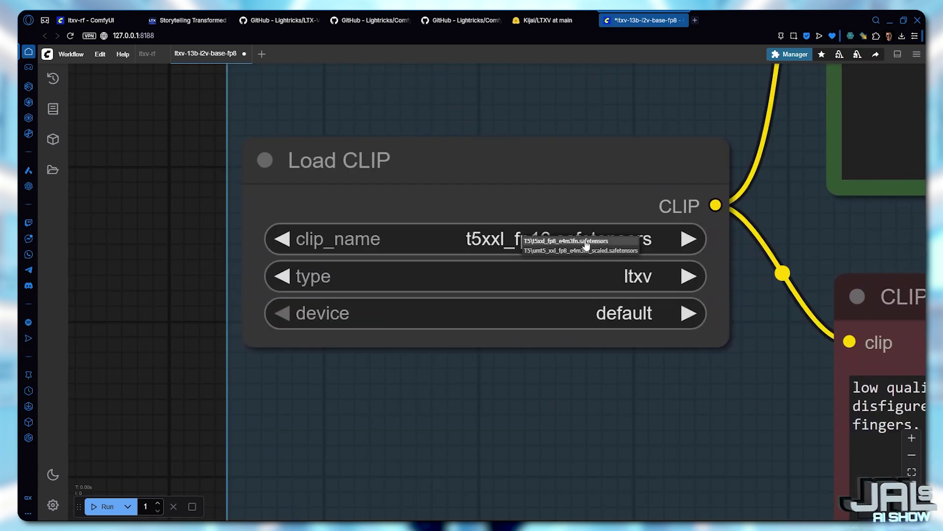
Set Load CLIP's clip_name to T5\t5xxl_fp8_e4m3fn.safetensors and fit the workflow into view.
left_click(584, 242)
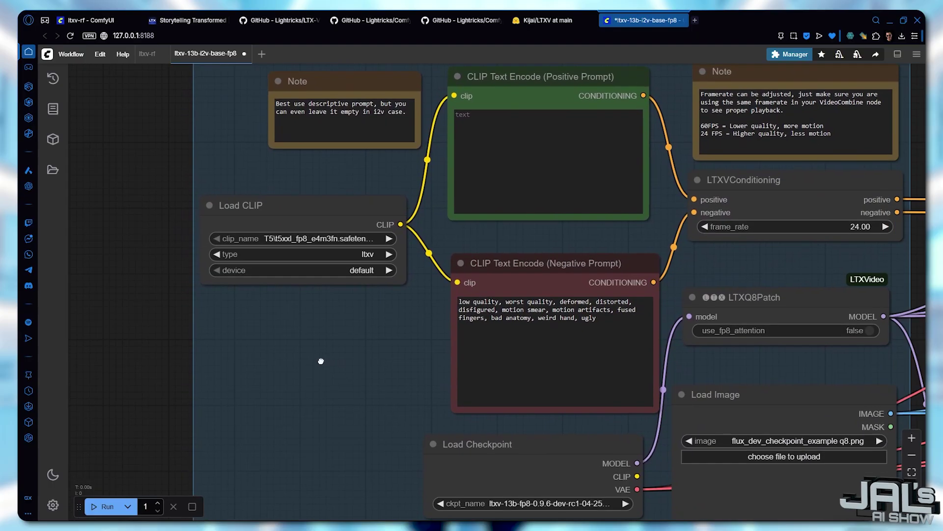
scroll(773, 320, "up", 5)
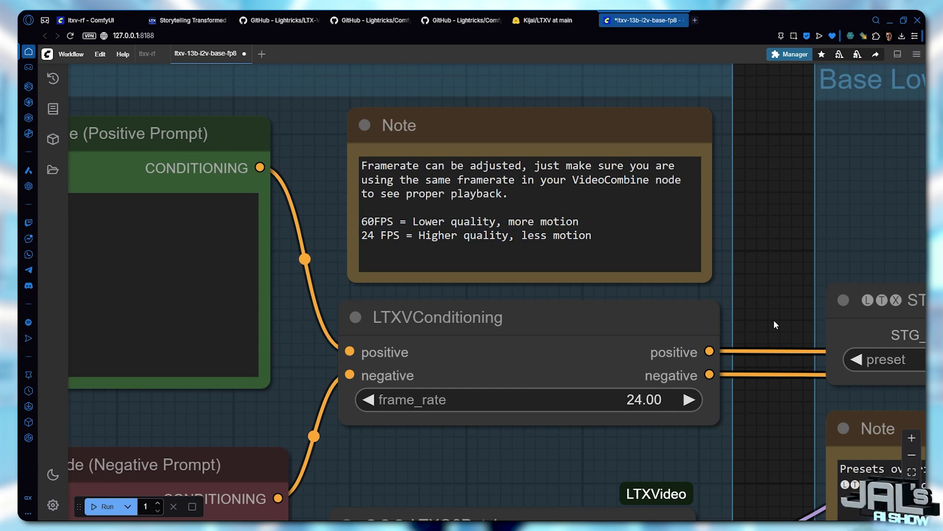
key(".")
Set Load Checkpoint to ltxv-13b-0.9.7-dev_fp8_e4m3fn.
scroll(414, 447, "up", 10)
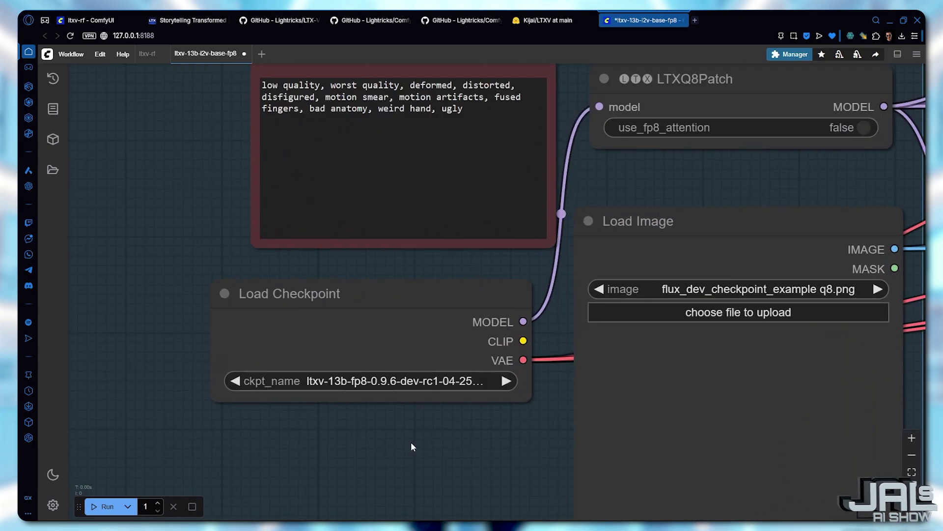
left_click(375, 369)
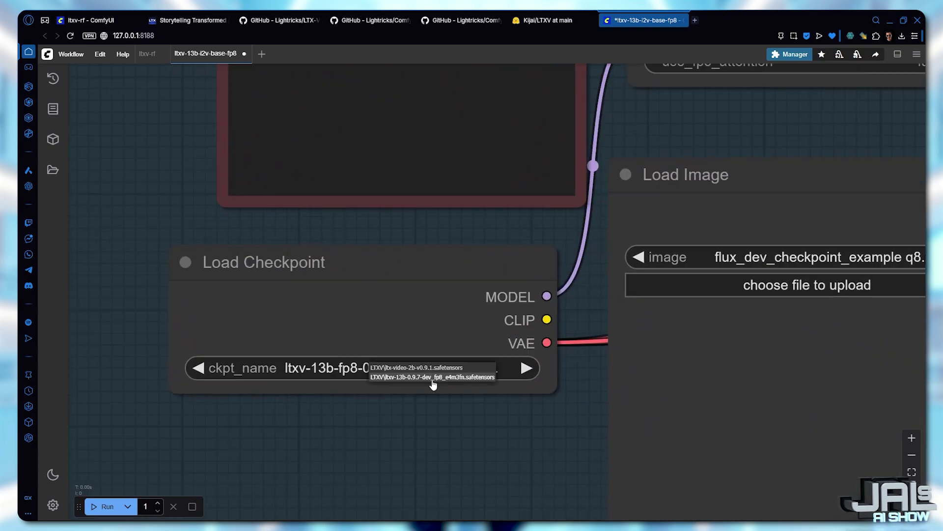
left_click(435, 377)
Load ComfyUI_03929_.png as the start image and enter the positive prompt 'friends hanging out'.
scroll(433, 379, "down", 5)
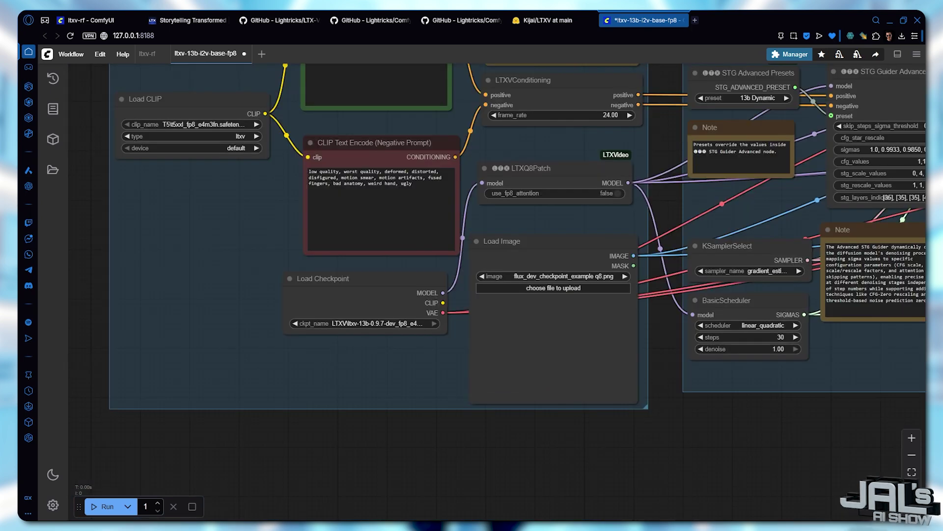
left_click_drag(301, 294, 552, 346)
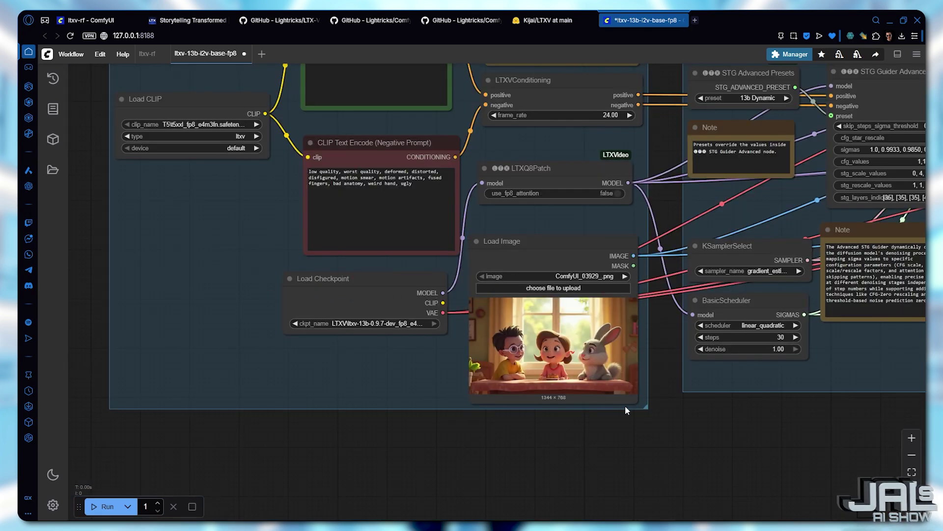
scroll(673, 418, "up", 2)
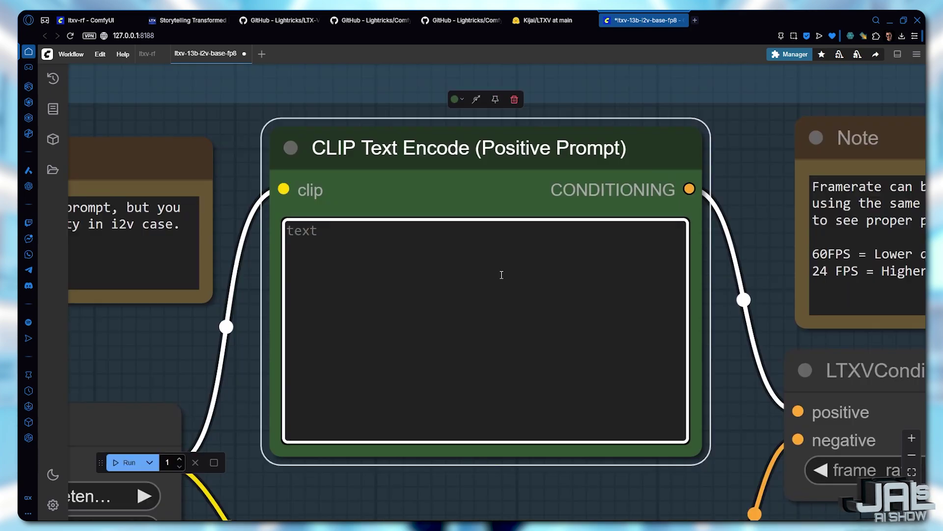
type("friends hanging out")
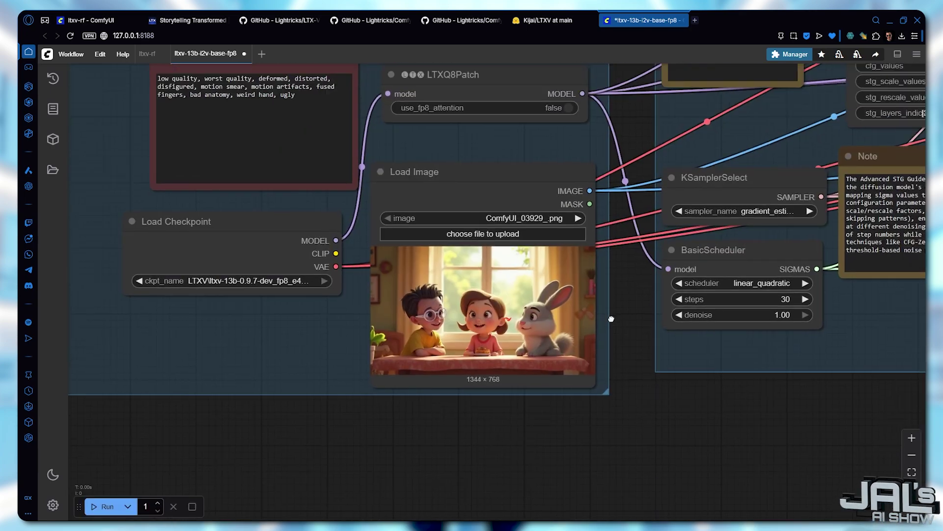
left_click_drag(612, 319, 103, 456)
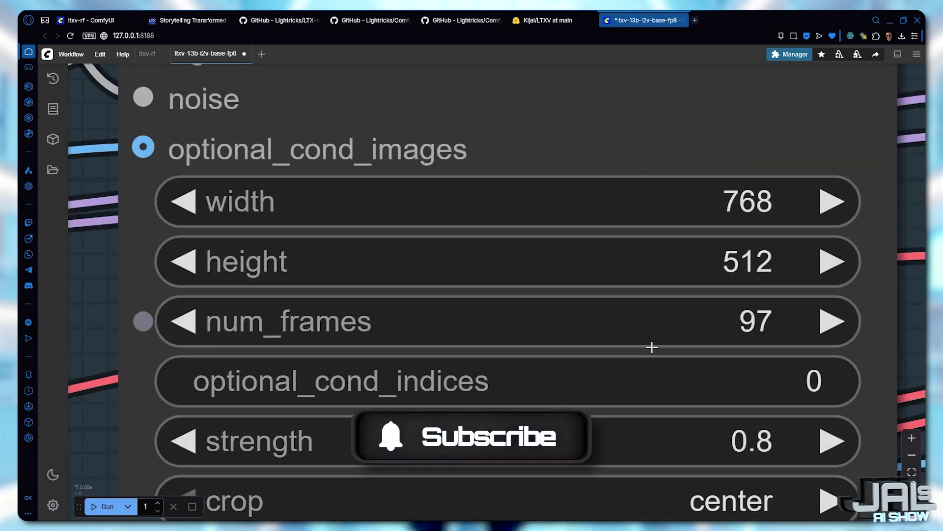
scroll(427, 300, "down", 8)
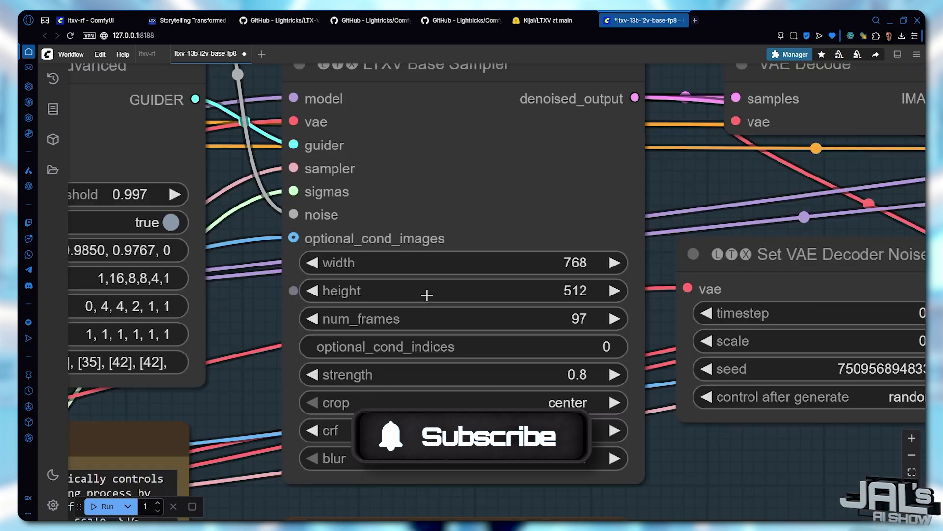
scroll(442, 303, "up", 3)
scroll(573, 280, "up", 5)
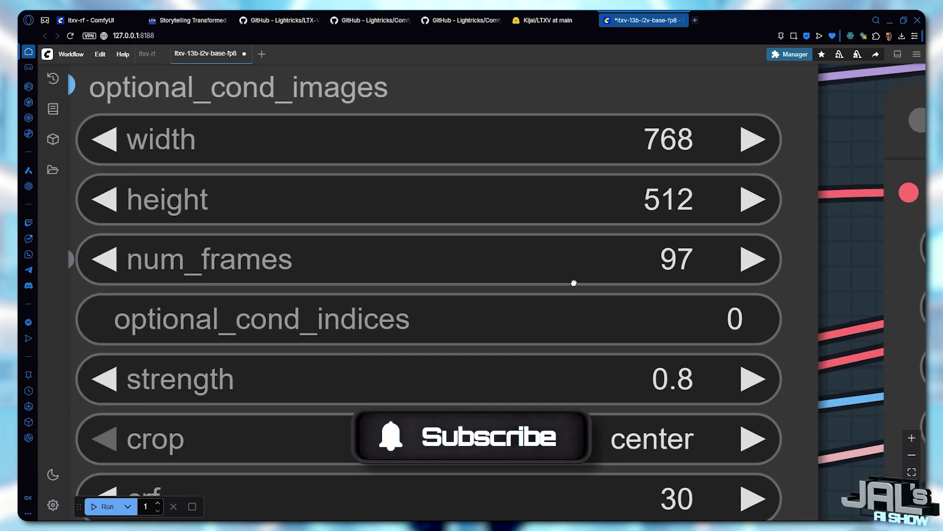
scroll(595, 276, "down", 10)
scroll(507, 205, "up", 6)
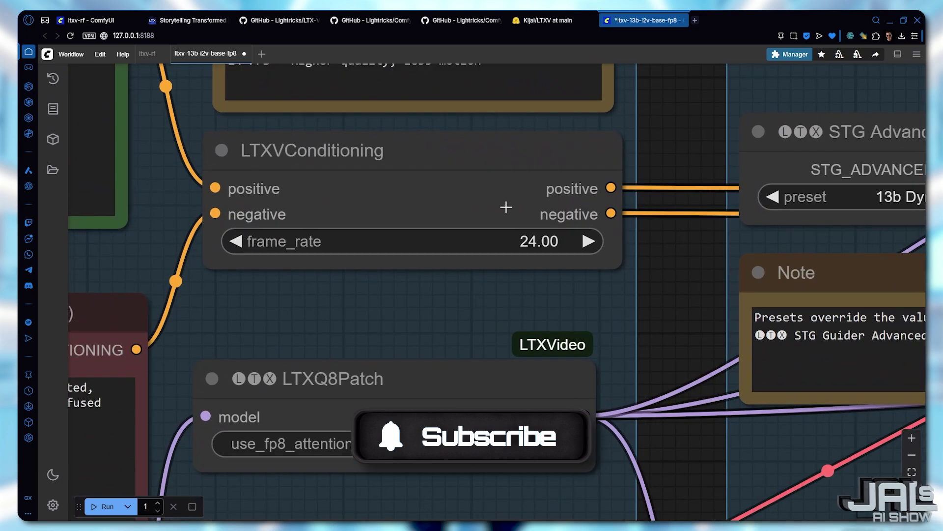
scroll(685, 265, "down", 10)
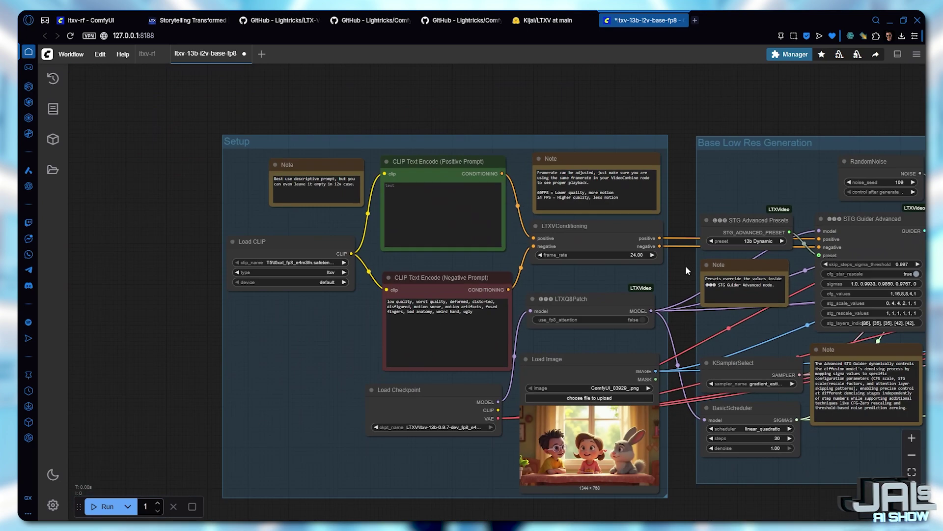
left_click_drag(685, 265, 499, 239)
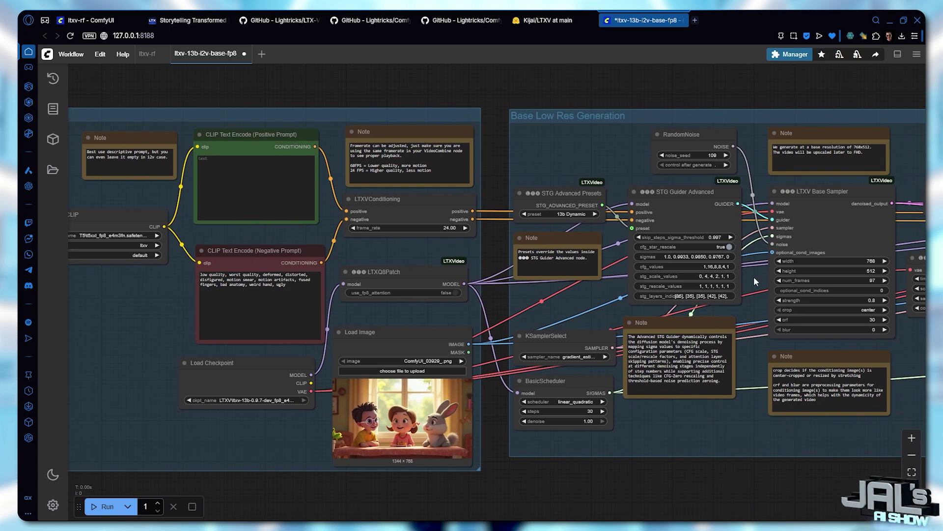
scroll(609, 251, "down", 8)
Apply Bypass Group Nodes to both the Latent Upscaler and Add Details groups.
left_click_drag(673, 191, 387, 204)
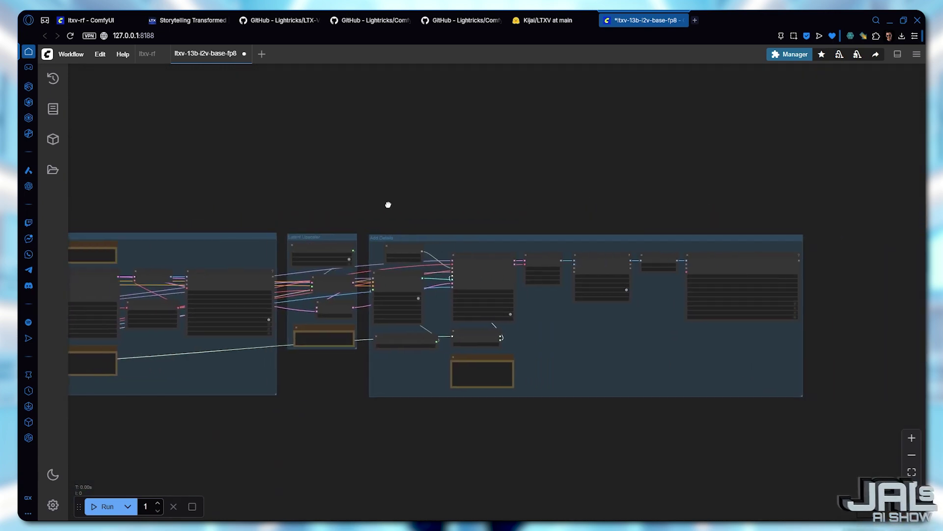
right_click(315, 233)
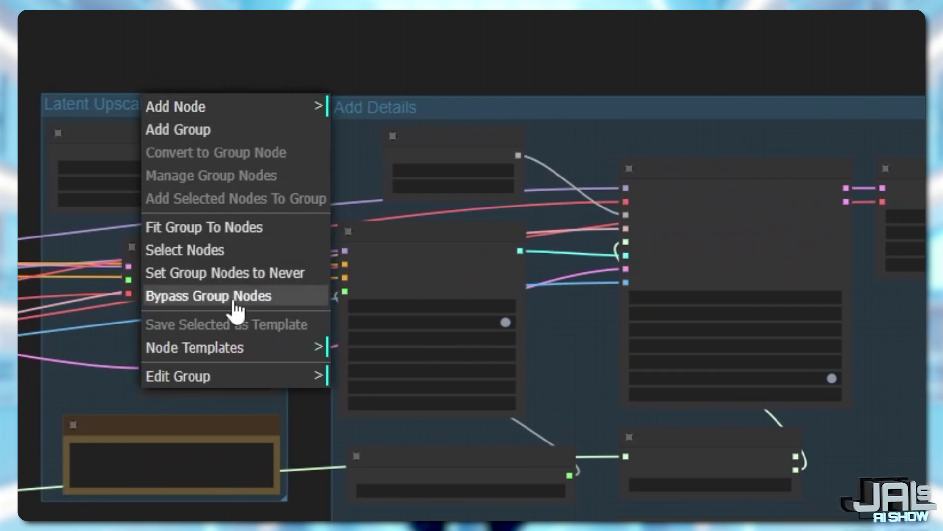
left_click(204, 297)
right_click(527, 116)
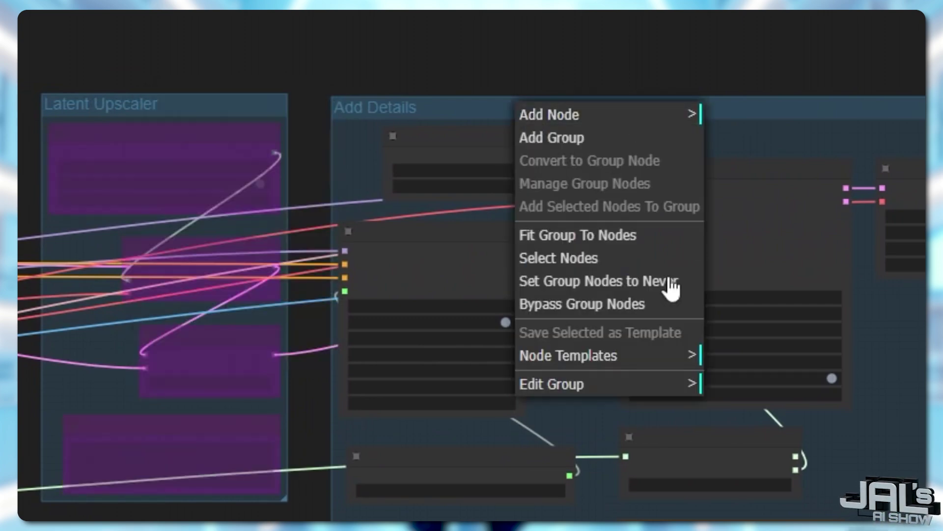
left_click(669, 295)
left_click_drag(225, 181, 514, 163)
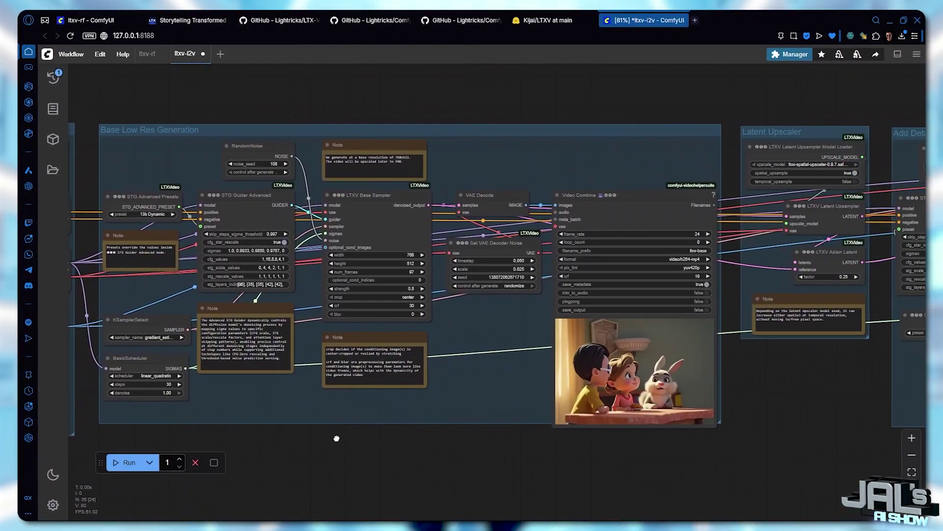
Switch the Video Combine node's save_output option to true.
scroll(688, 373, "up", 6)
right_click(640, 222)
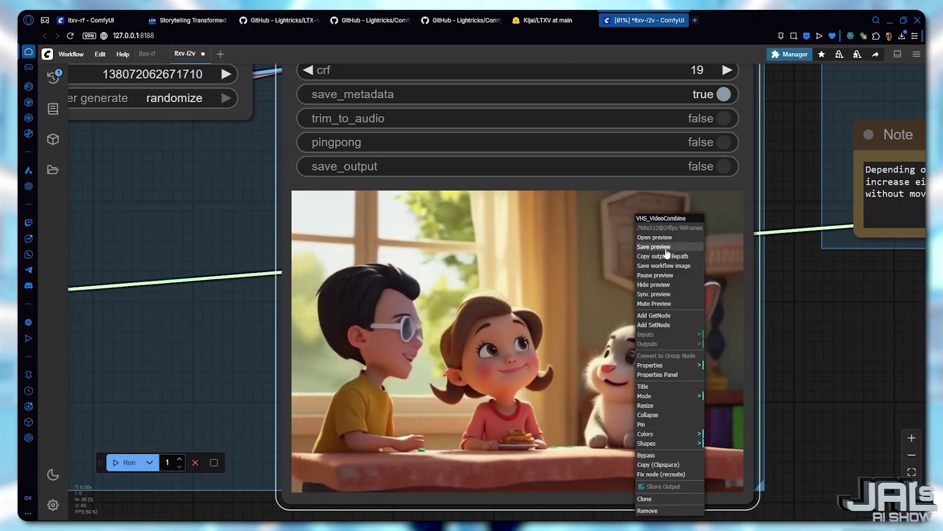
left_click(724, 167)
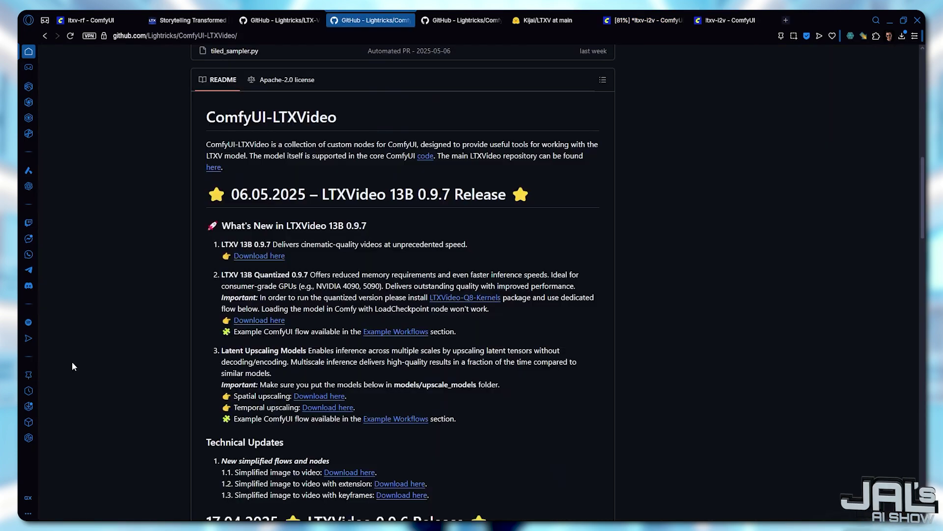
Go into ComfyUI, then models, then upscale_models in File Explorer.
scroll(72, 366, "down", 3)
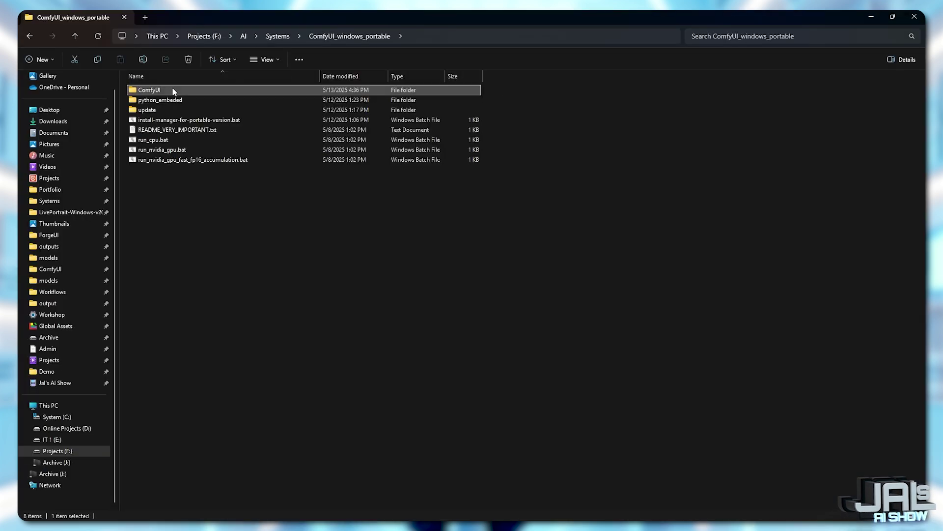
double_click(172, 89)
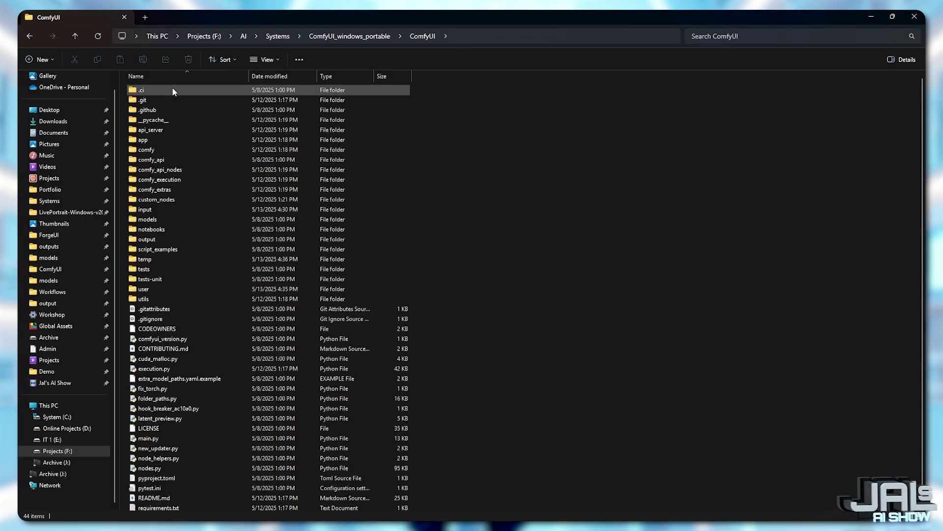
double_click(167, 222)
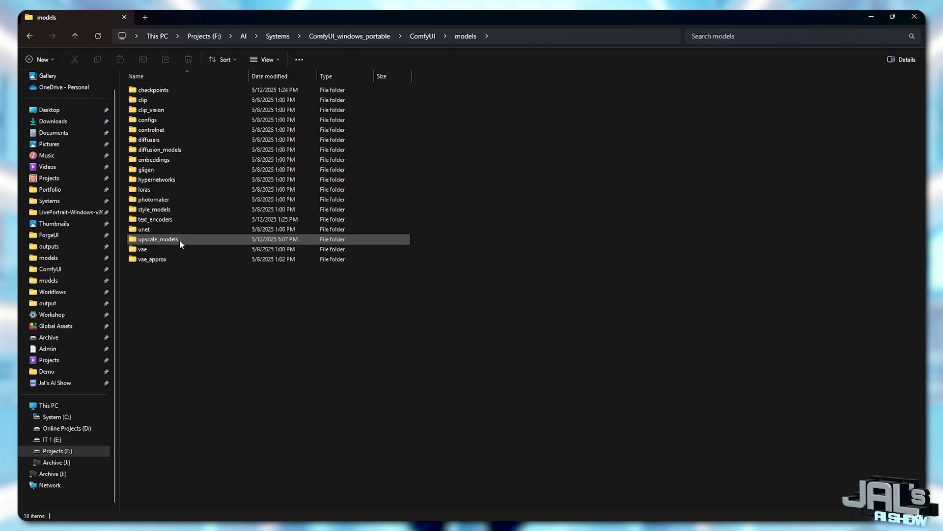
double_click(196, 239)
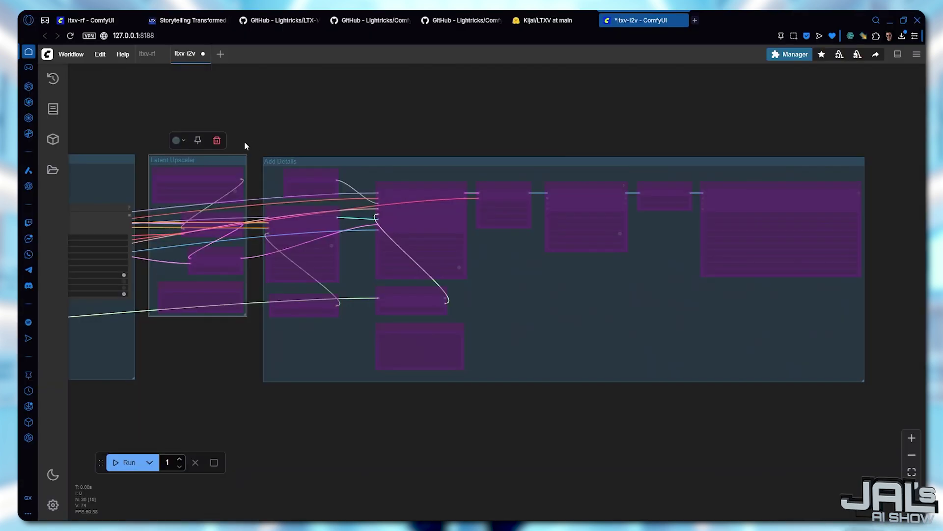
Un-bypass the Latent Upscaler and Add Details groups, keeping spatial_upsample set to true.
left_click_drag(244, 146, 289, 142)
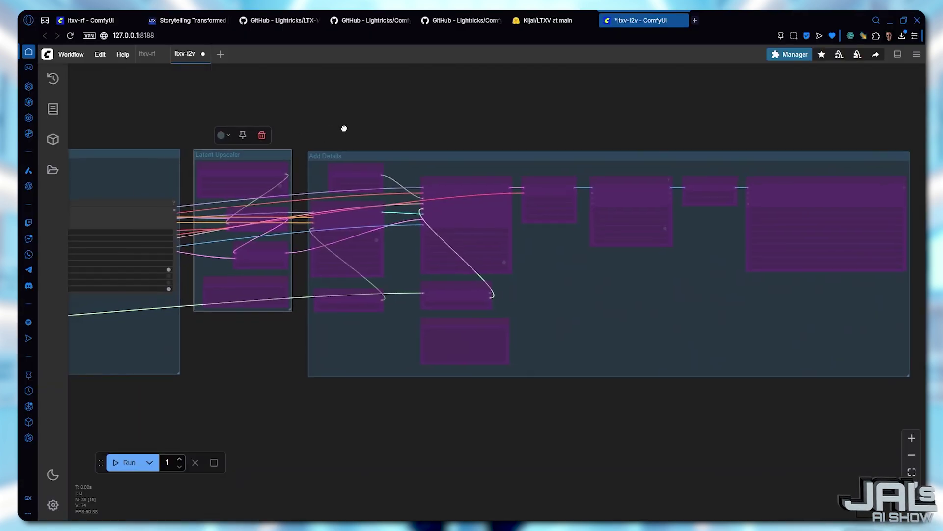
left_click_drag(185, 105, 833, 410)
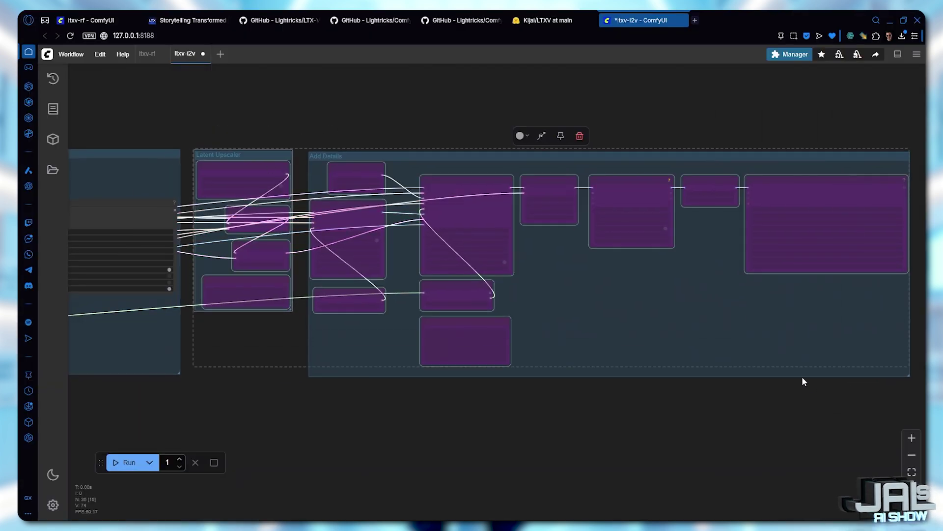
scroll(538, 388, "up", 12)
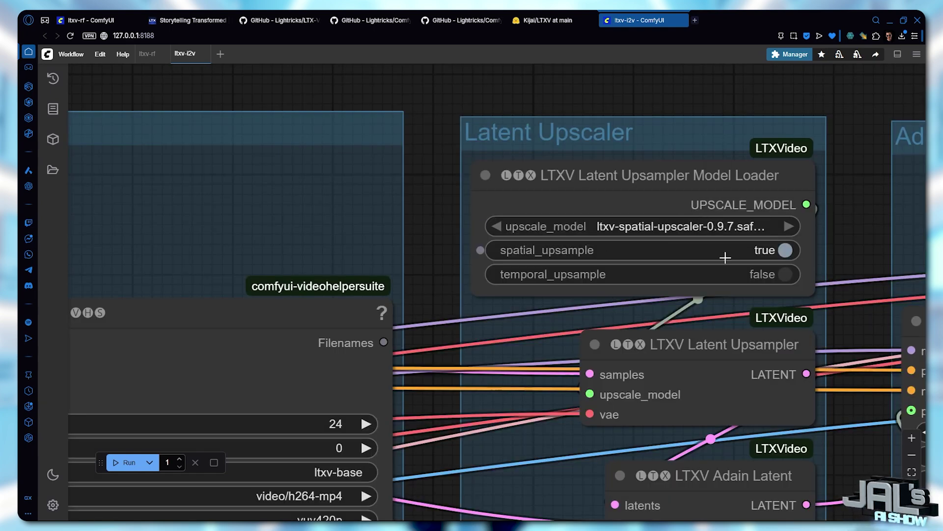
left_click(783, 253)
left_click(782, 253)
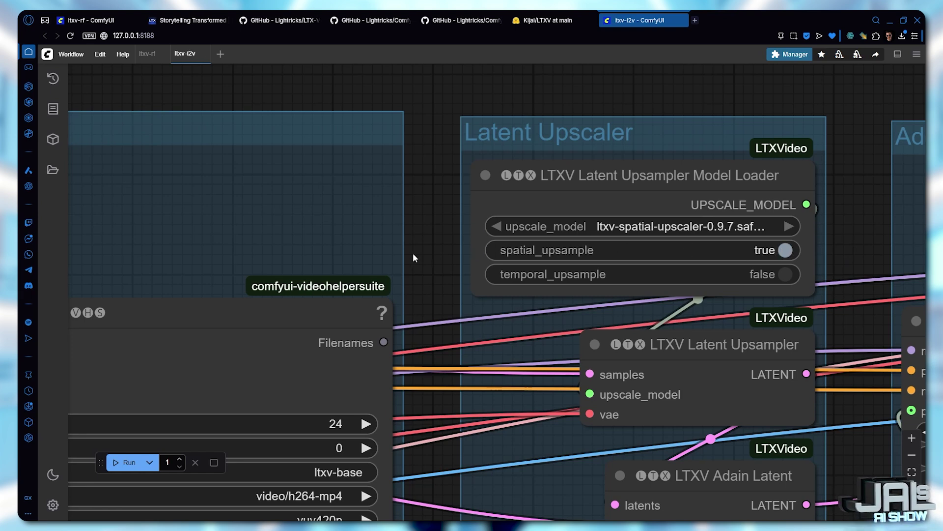
scroll(411, 252, "down", 5)
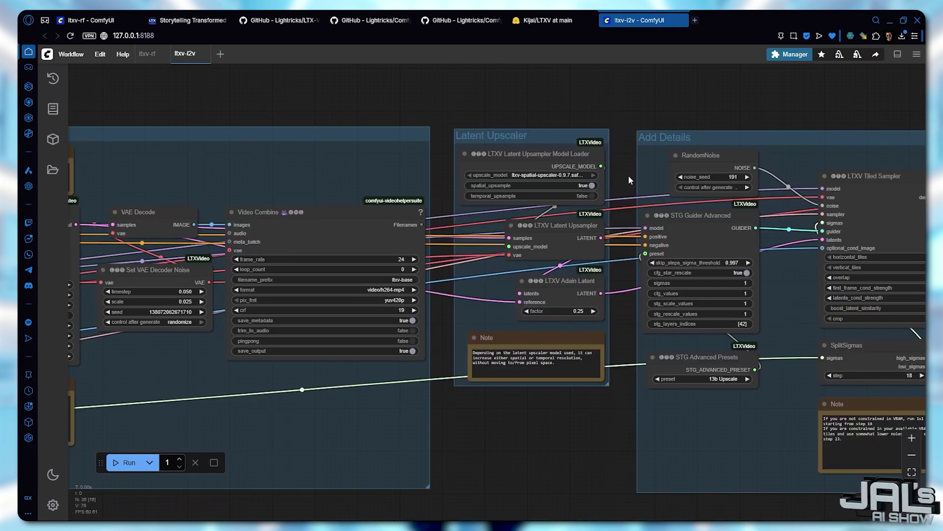
key(".")
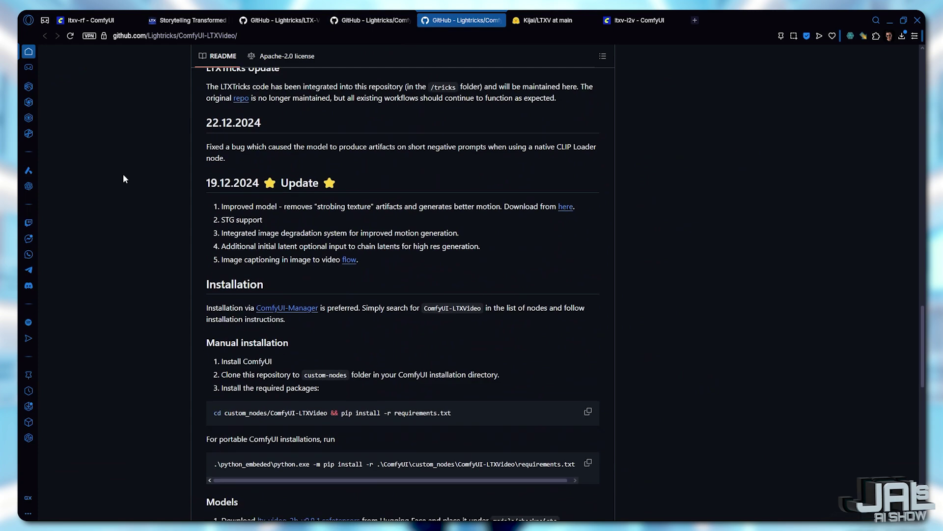
Scroll the README to Example workflows and drag the i2v keyframes workflow into ComfyUI.
scroll(123, 173, "down", 8)
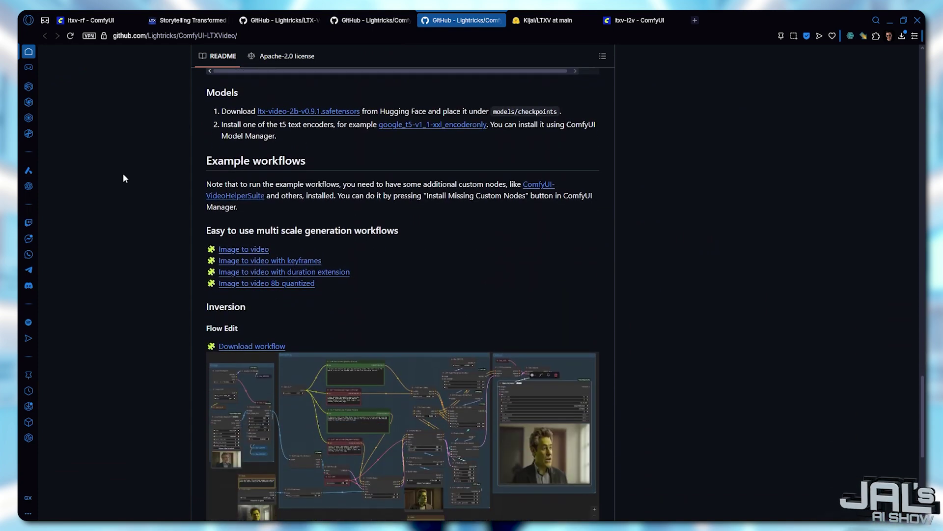
scroll(123, 173, "down", 1)
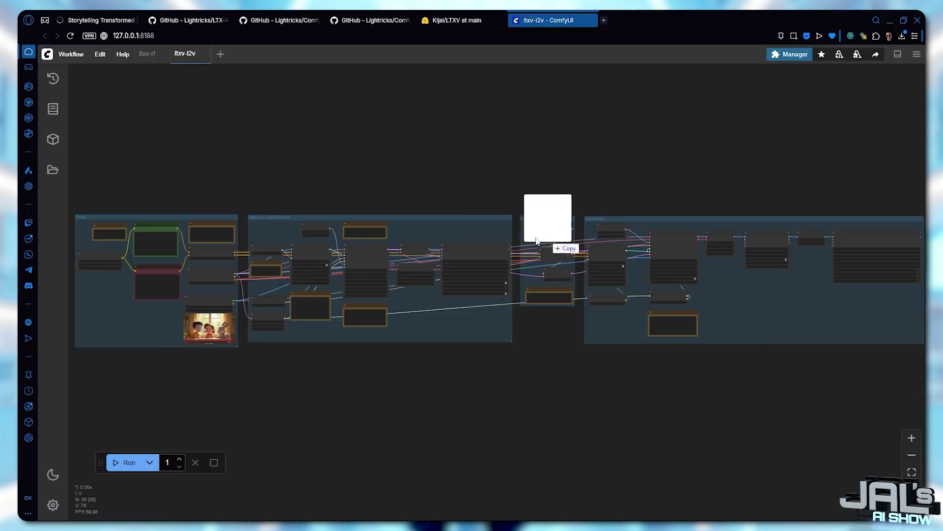
left_click_drag(550, 221, 447, 255)
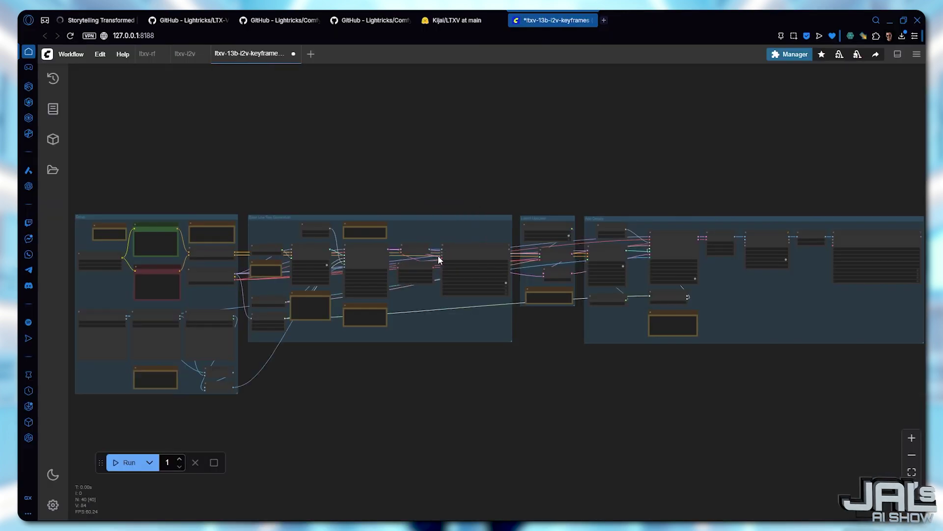
Delete the third Load Image node and its Batch Images node from the Setup group.
left_click_drag(343, 169, 682, 116)
scroll(614, 235, "up", 5)
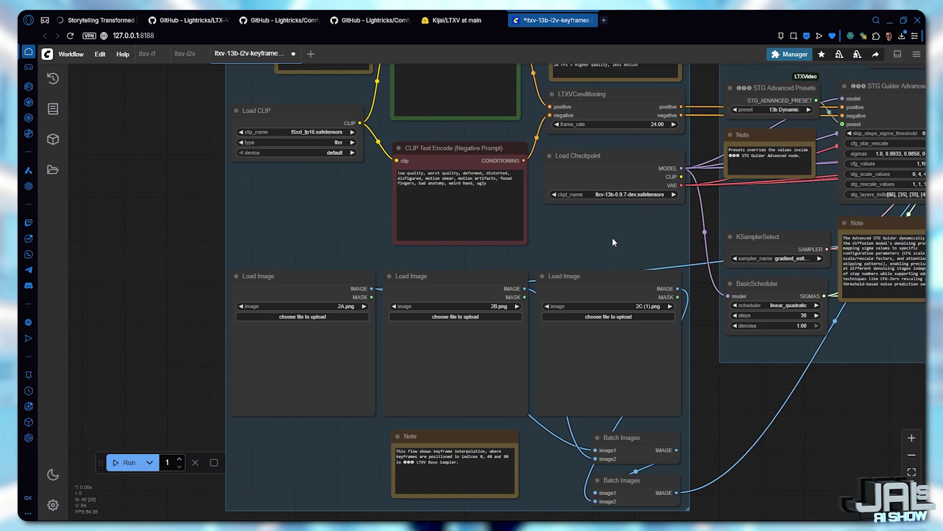
scroll(595, 227, "down", 1)
scroll(446, 388, "up", 5)
left_click(285, 275)
left_click(499, 275)
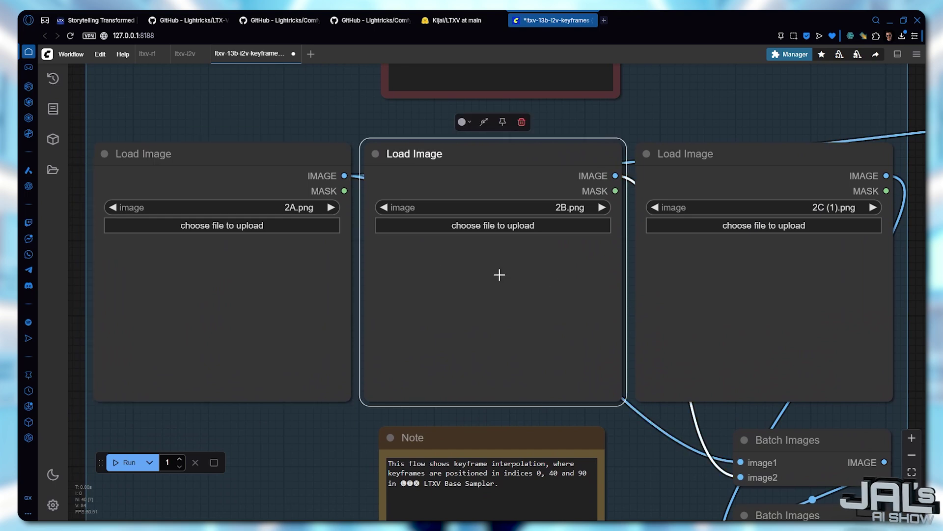
left_click(738, 280)
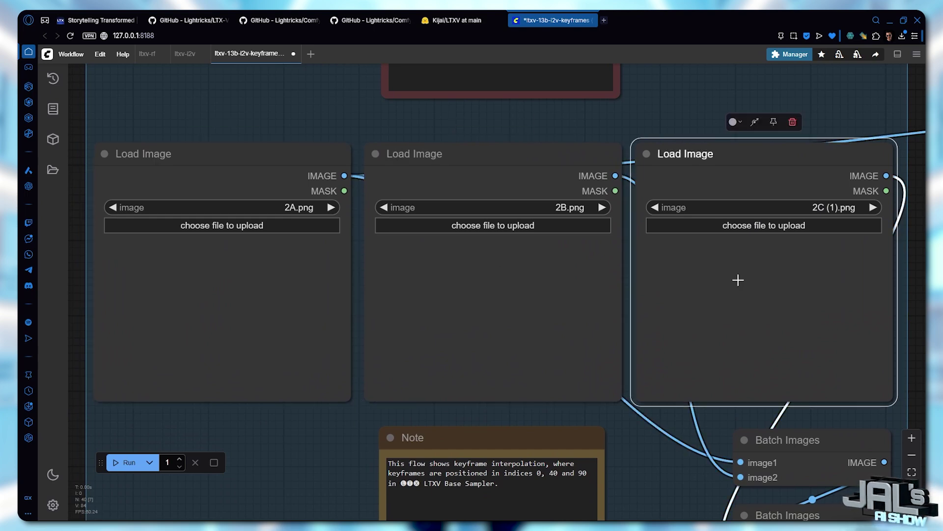
scroll(739, 280, "down", 6)
left_click_drag(738, 279, 581, 455)
left_click_drag(511, 390, 634, 341)
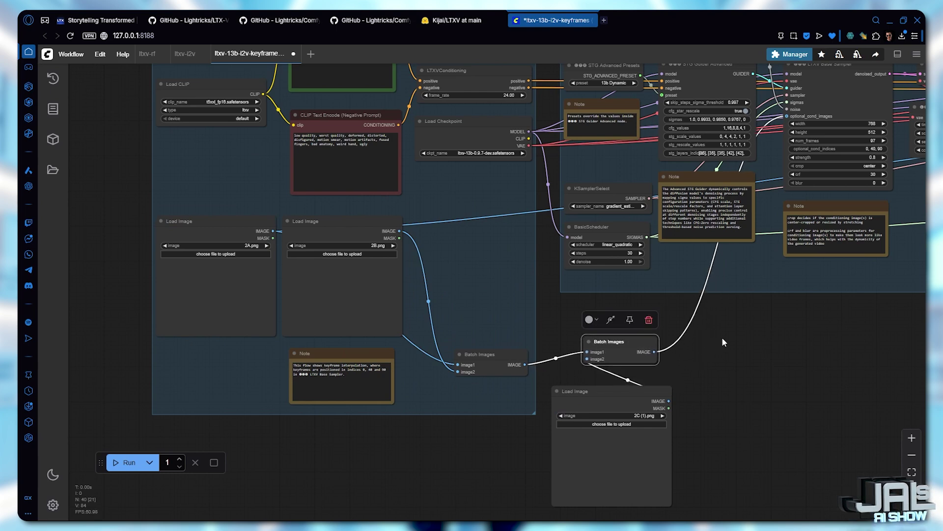
left_click(604, 490, "shift")
key("Delete")
Change the LTXV Base Sampler's optional_cond_indices to 0, 90 by removing index 40.
left_click_drag(497, 354, 711, 387)
scroll(659, 396, "right", 7)
scroll(659, 396, "up", 3)
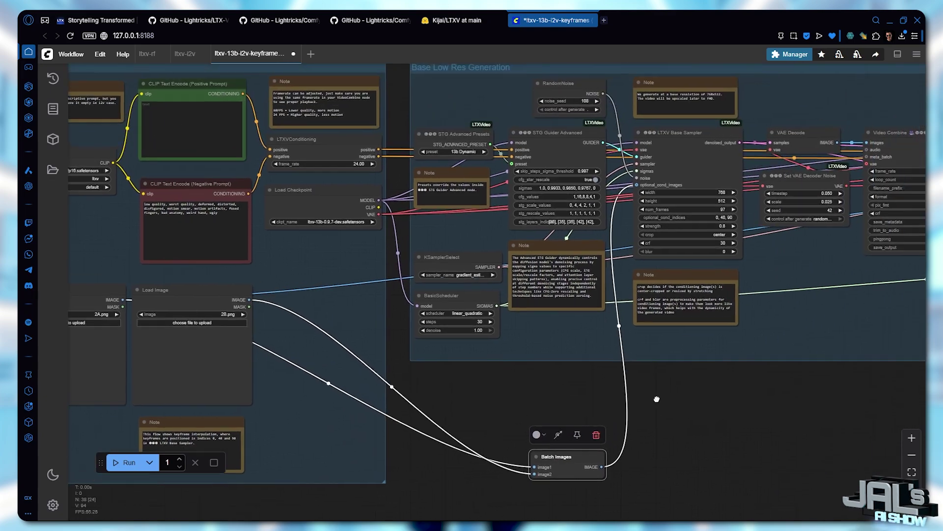
scroll(527, 232, "up", 12)
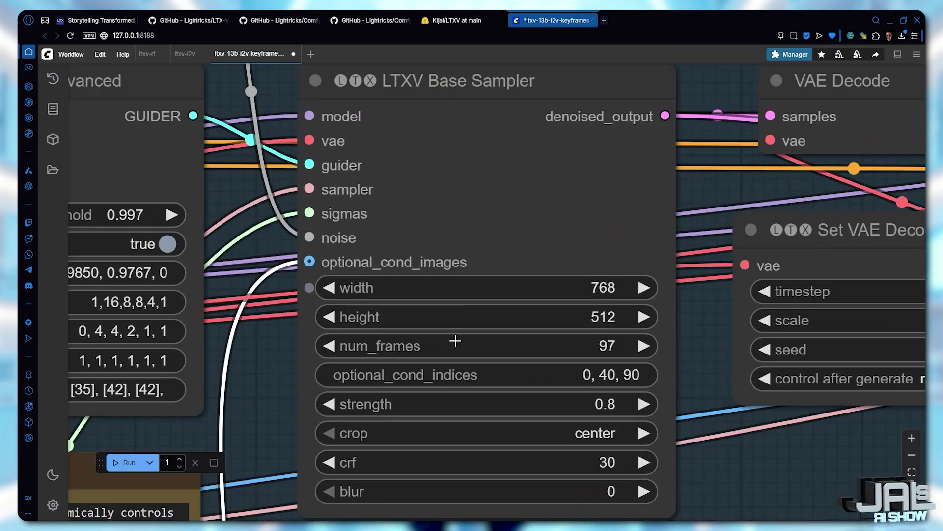
left_click(612, 374)
left_click(589, 359)
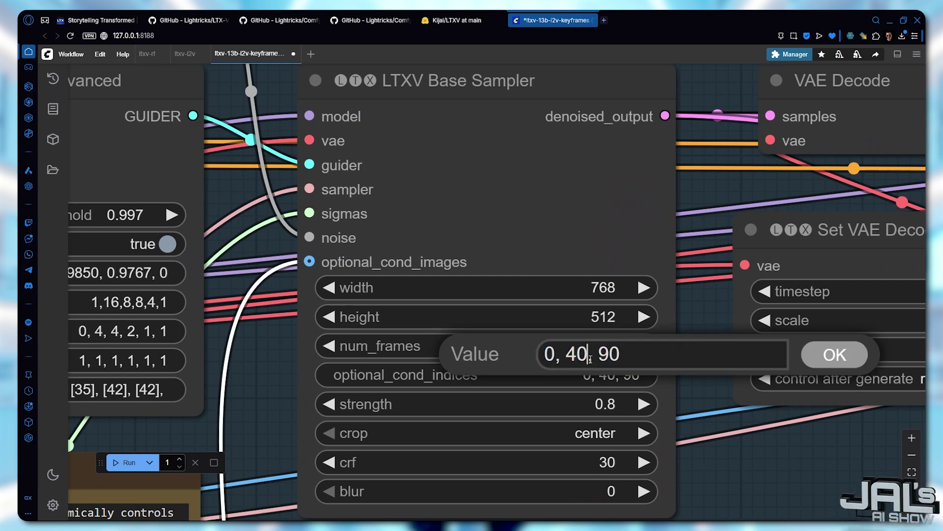
key("BackSpace")
key("BackSpace")
key("BackSpace")
key("BackSpace")
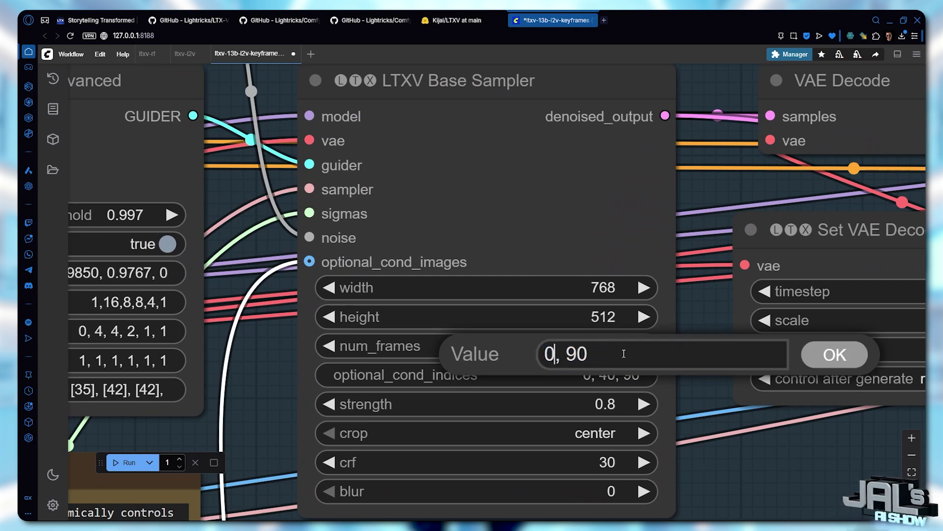
left_click(834, 355)
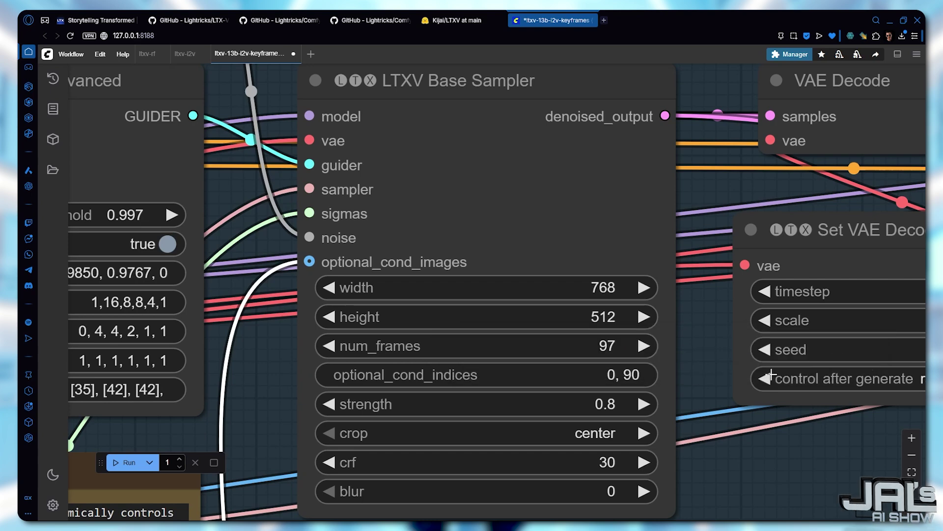
scroll(761, 375, "down", 10)
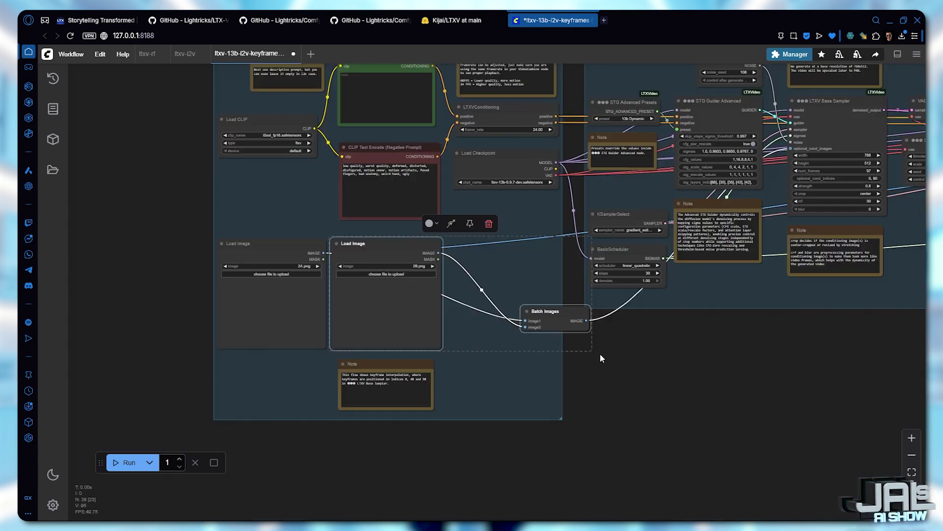
key("ctrl+v")
Chain the pasted Load Image into optional_cond_images and set indices to 0, 30, 60, 90.
left_click_drag(651, 379, 541, 323)
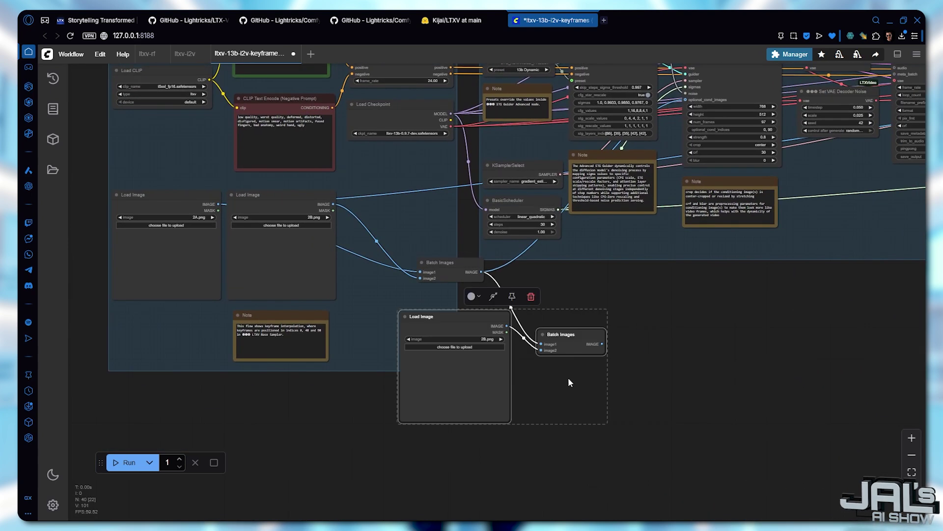
left_click(687, 362)
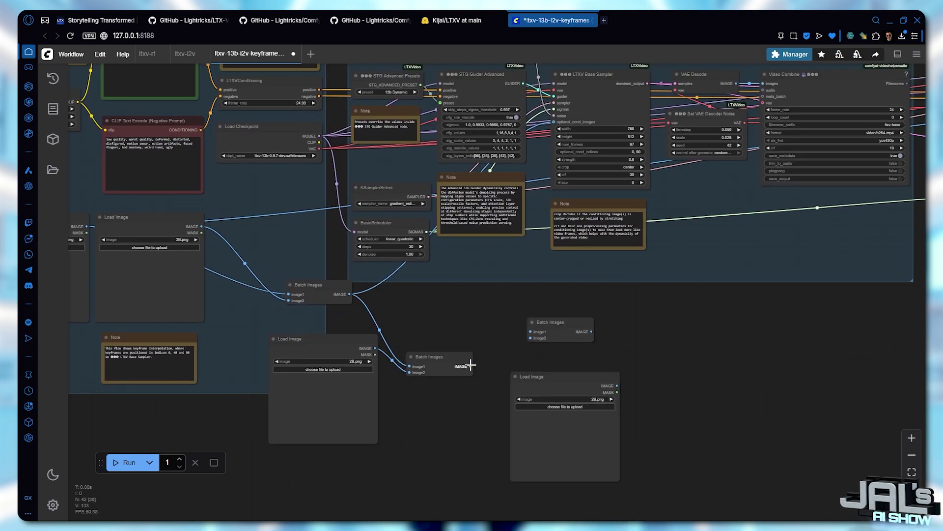
left_click_drag(617, 386, 531, 338)
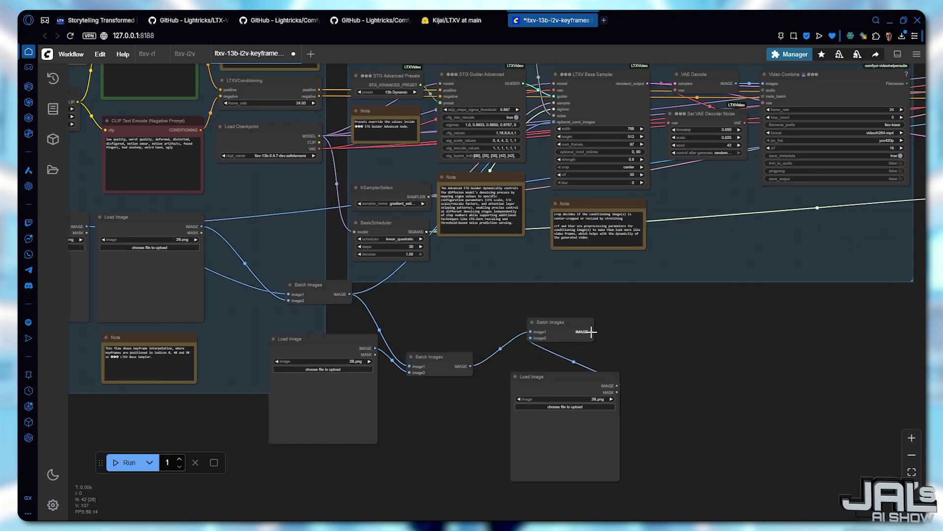
scroll(558, 197, "up", 10)
left_click_drag(535, 420, 411, 162)
left_click_drag(467, 426, 542, 172)
scroll(541, 172, "down", 10)
left_click_drag(516, 275, 683, 275)
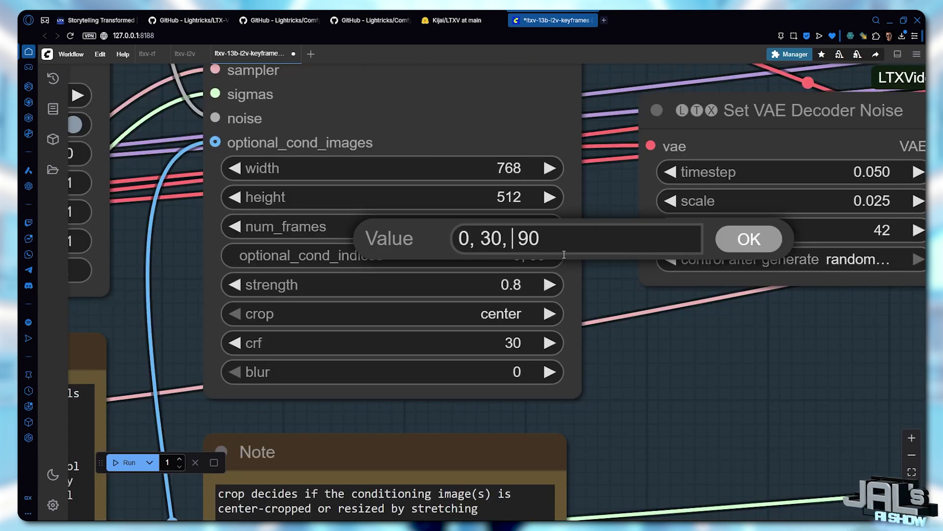
key("Return")
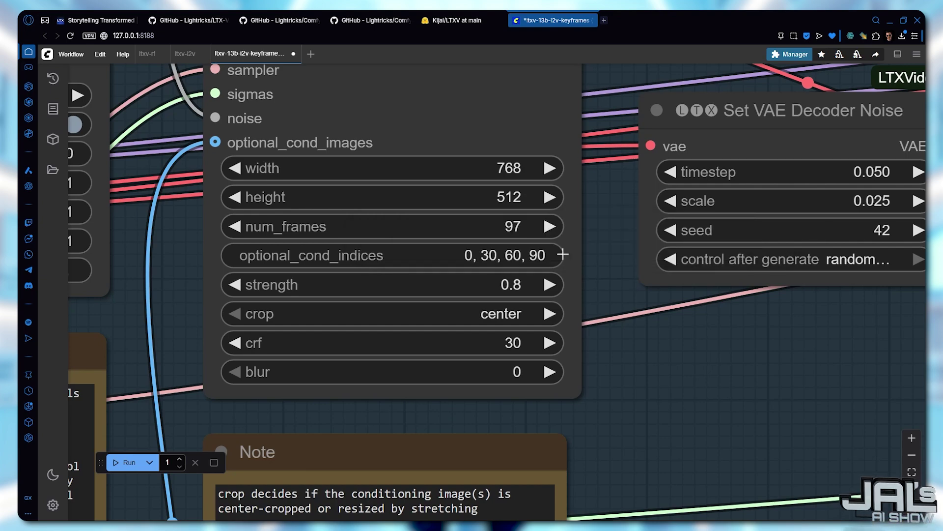
Delete the extra Load Image and Batch Images keyframe nodes.
scroll(673, 408, "down", 3)
scroll(673, 408, "down", 5)
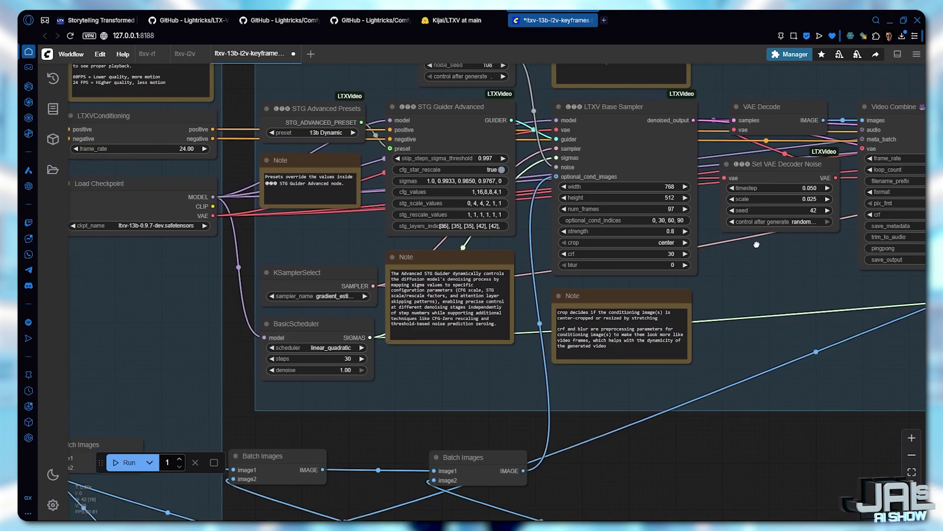
left_click_drag(600, 422, 679, 247)
left_click_drag(747, 287, 519, 386)
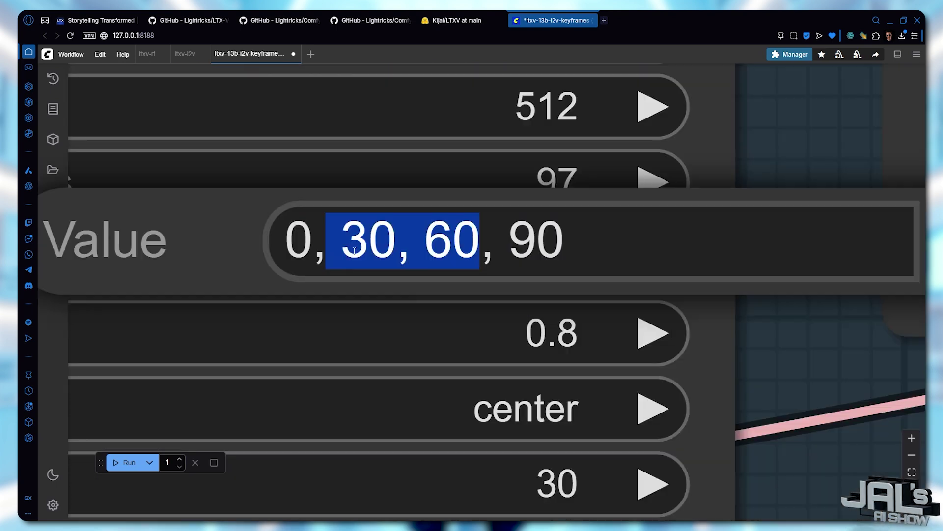
key("BackSpace")
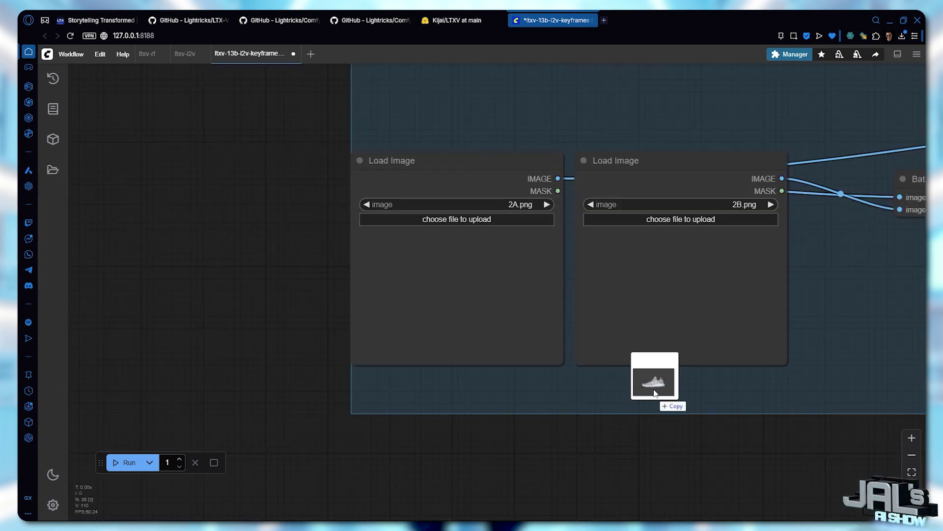
Load s05.png as the first keyframe and s04.png as the second keyframe.
left_click_drag(654, 396, 476, 297)
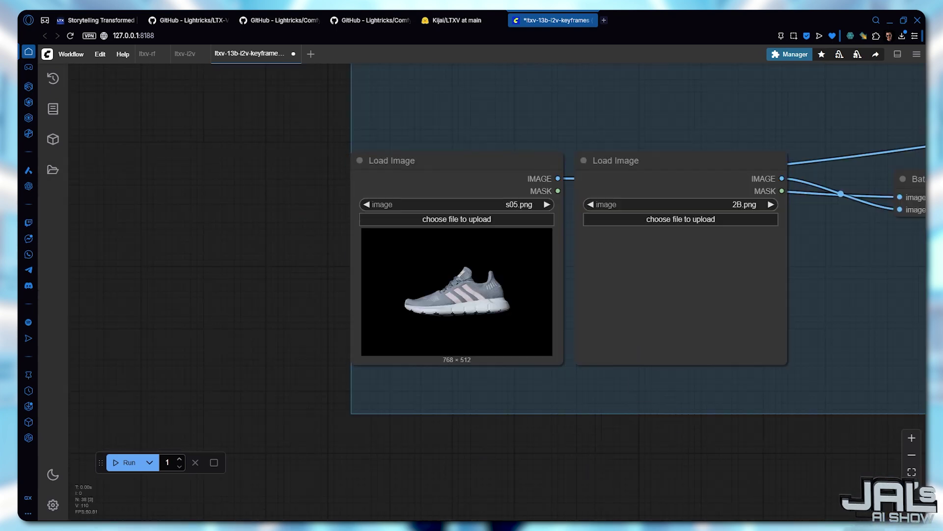
left_click_drag(825, 342, 688, 301)
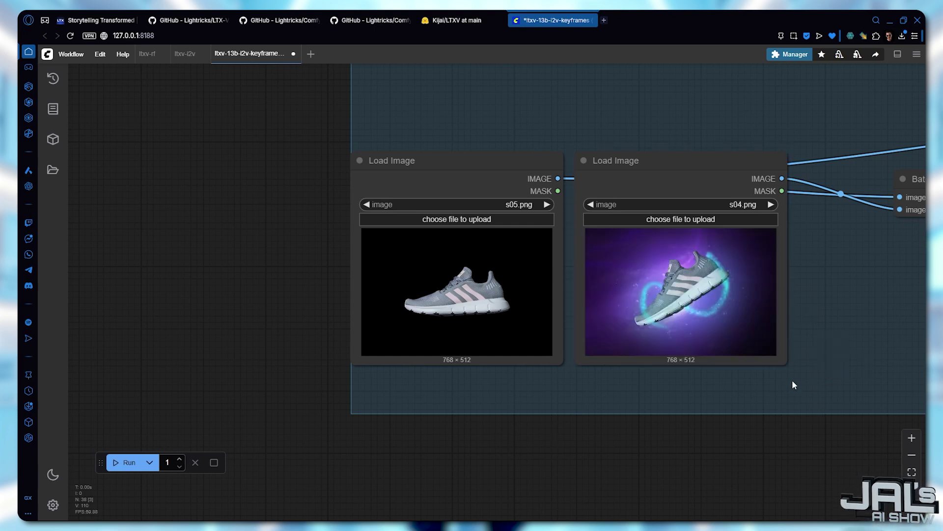
scroll(793, 382, "up", 4)
left_click_drag(741, 379, 761, 444)
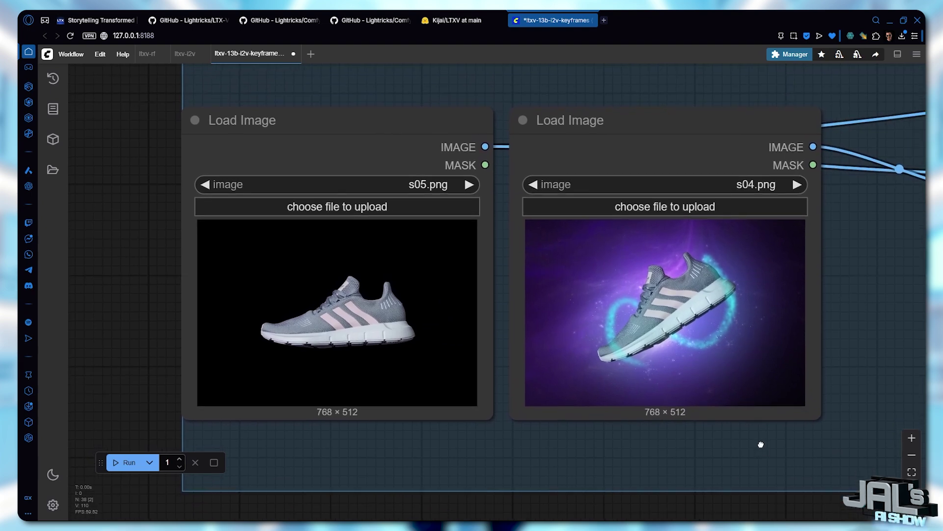
type("gi")
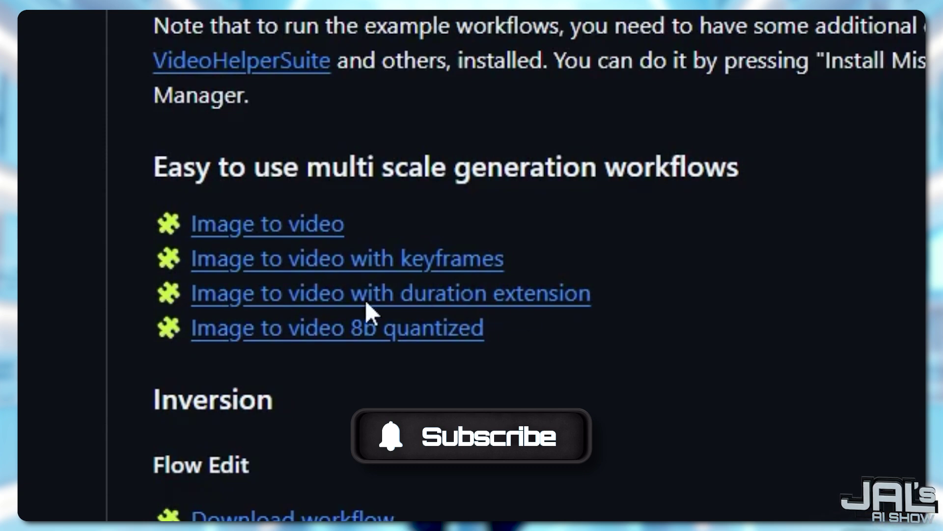
Highlight the 'Image to video with duration extension' link text in the README.
left_click_drag(591, 295, 161, 298)
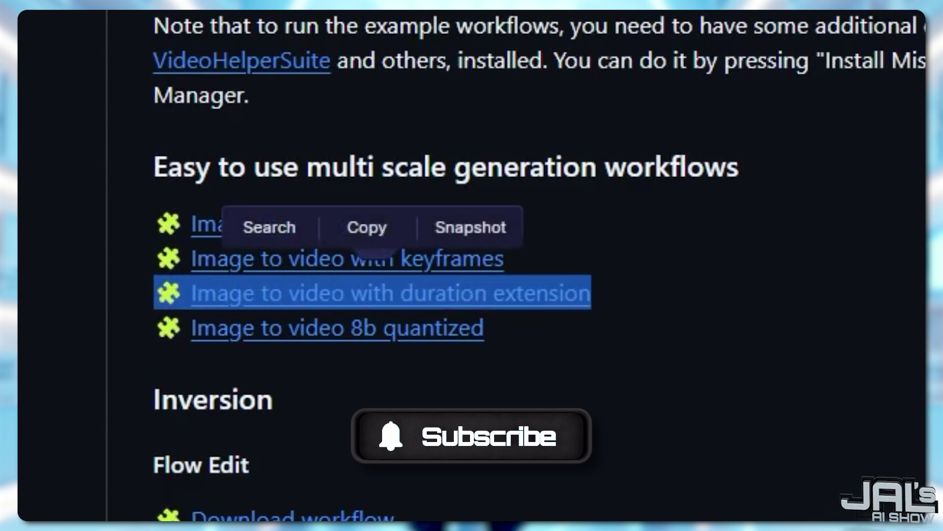